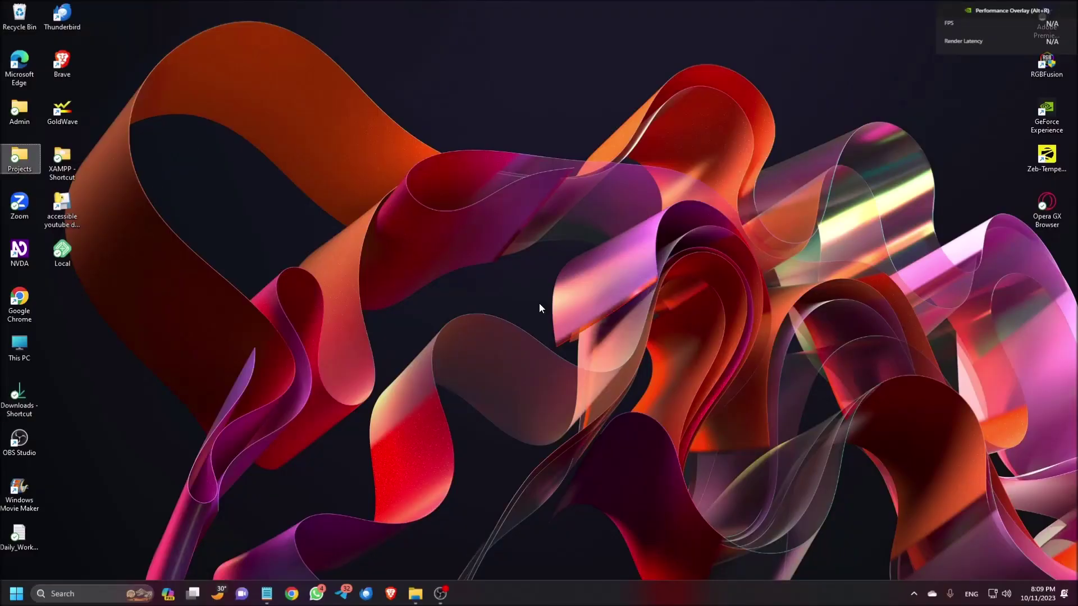
# Open Excel and create a blank workbook.
pyautogui.press('super')
pyautogui.write('exc')
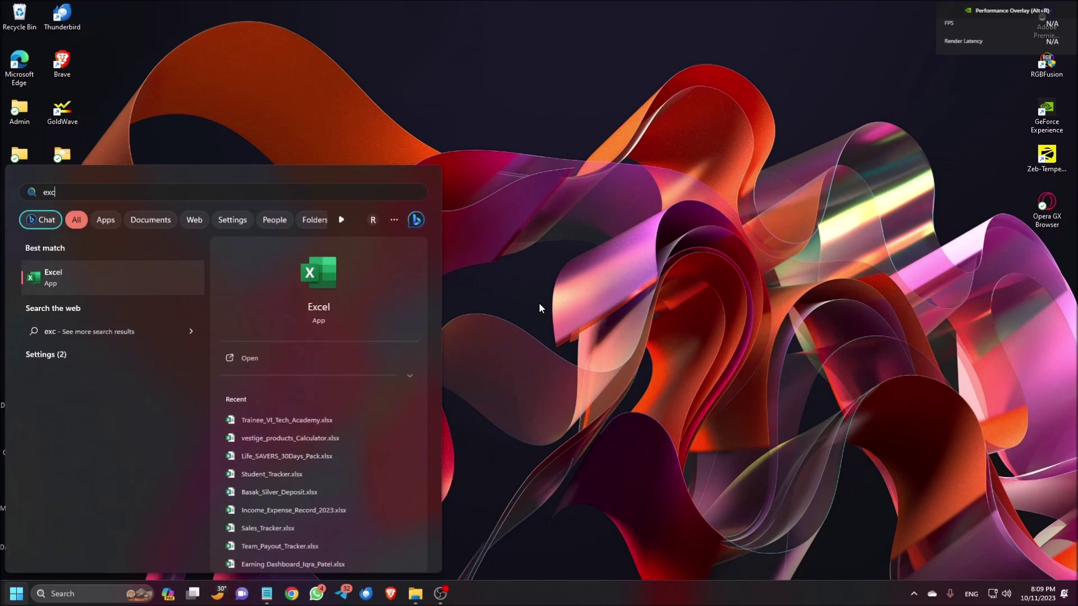
pyautogui.press('Return')
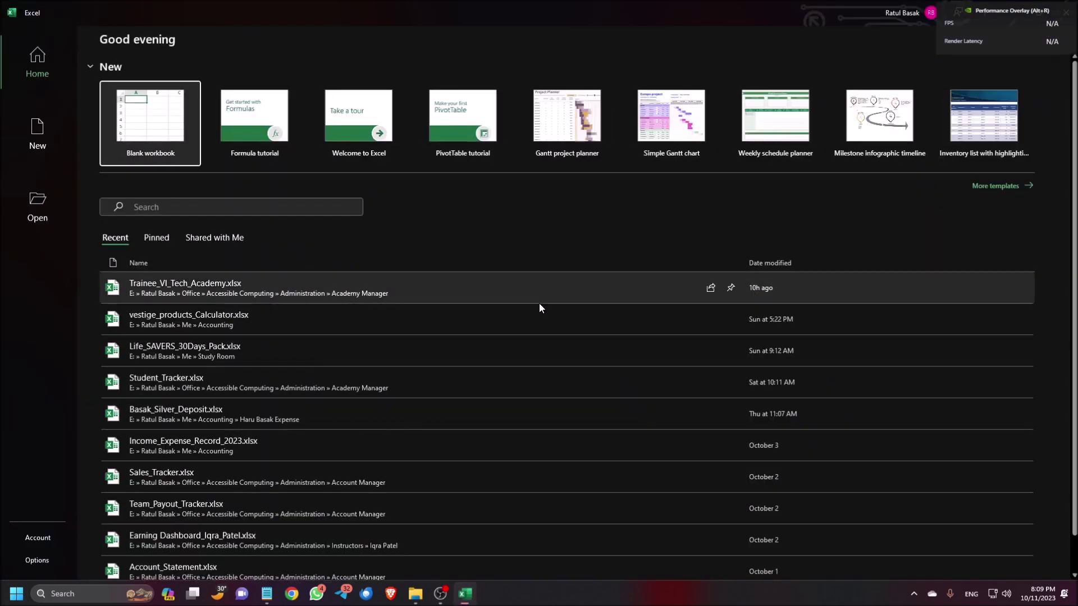
pyautogui.press('Return')
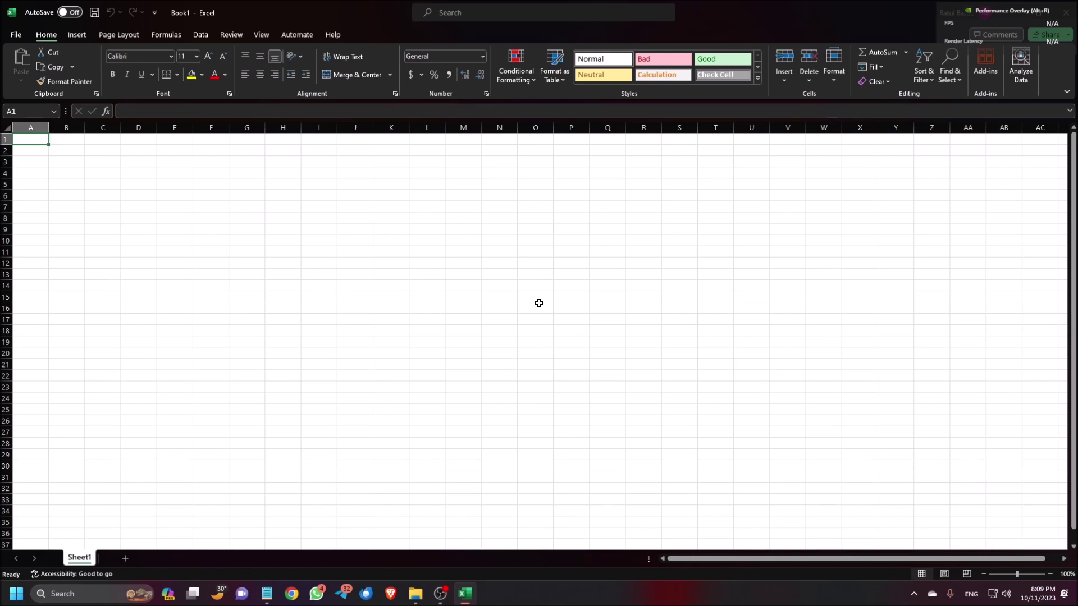
pyautogui.hotkey('alt', 'space')
pyautogui.press('Escape')
# Enter the formula =today() in cell A1 to insert the current date.
pyautogui.press('F2')
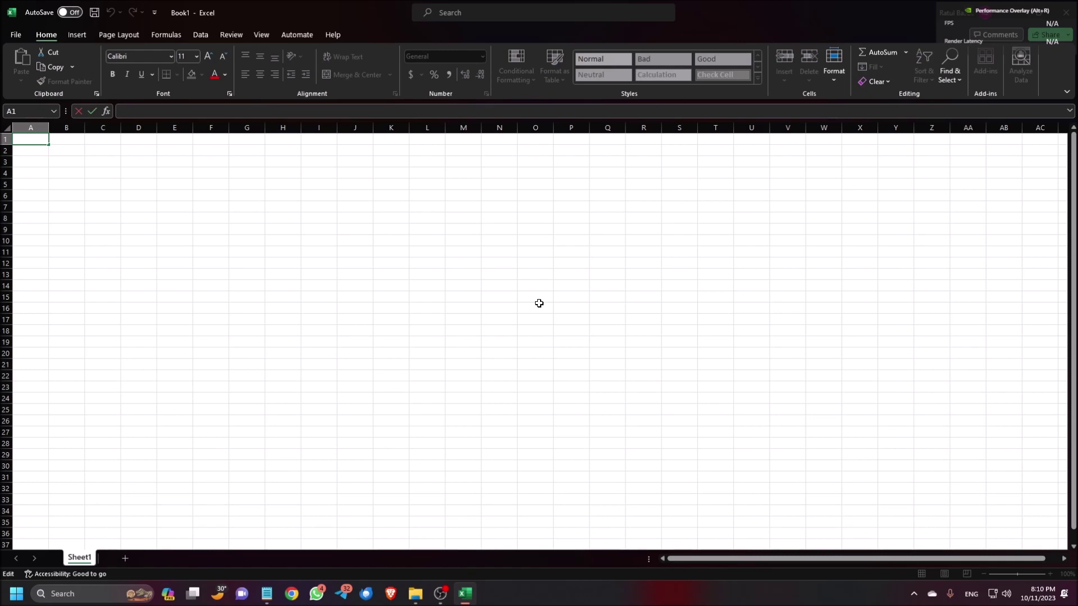
pyautogui.write('=today')
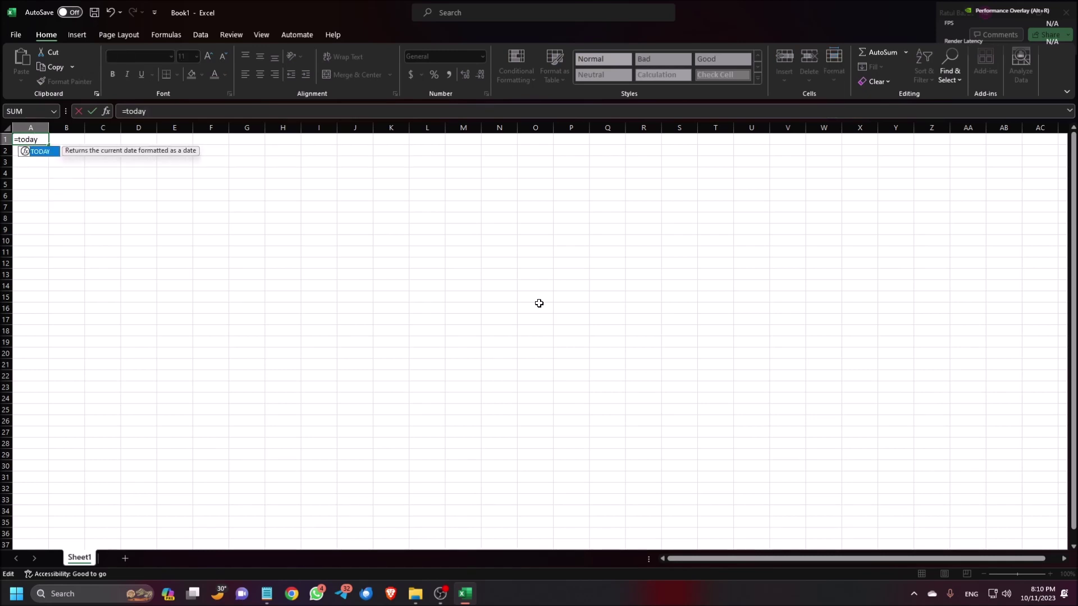
pyautogui.write(')_')
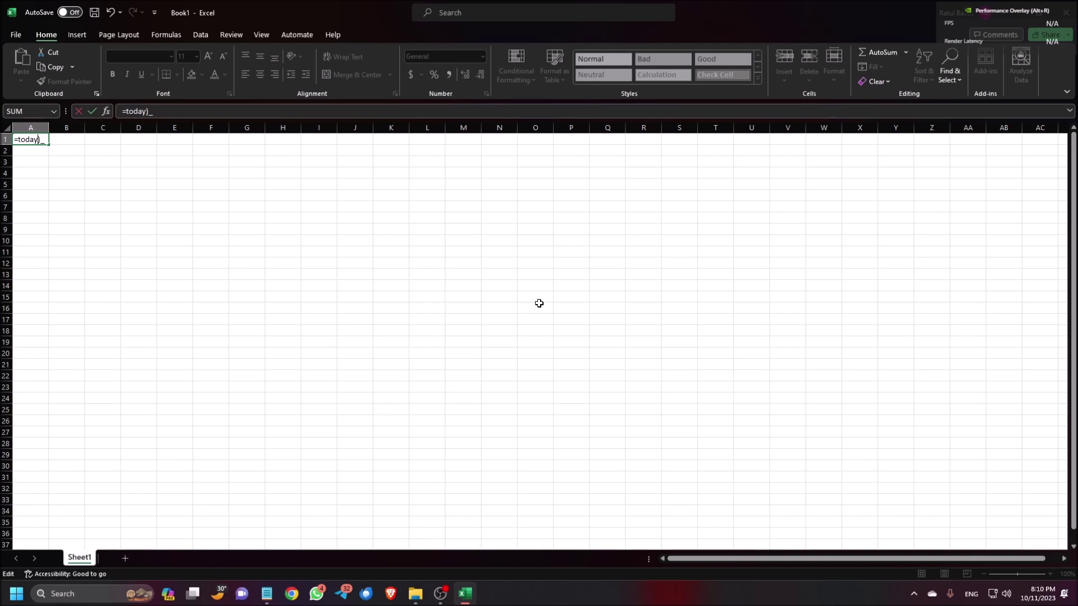
pyautogui.press('BackSpace')
pyautogui.press('BackSpace')
pyautogui.write('()')
pyautogui.press('Right')
pyautogui.press('Left')
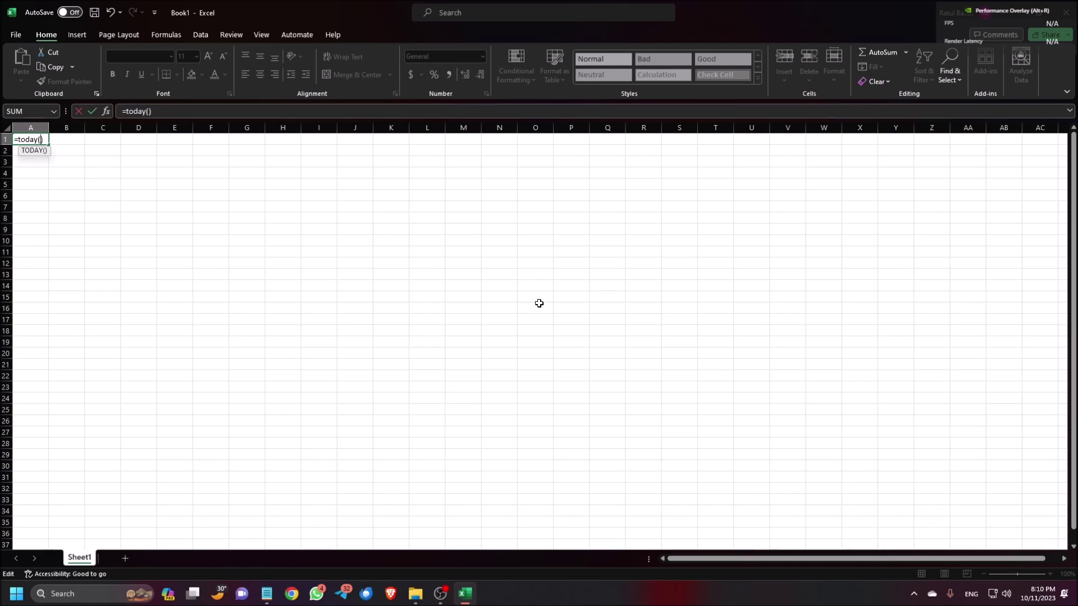
pyautogui.press('Right')
pyautogui.press('Return')
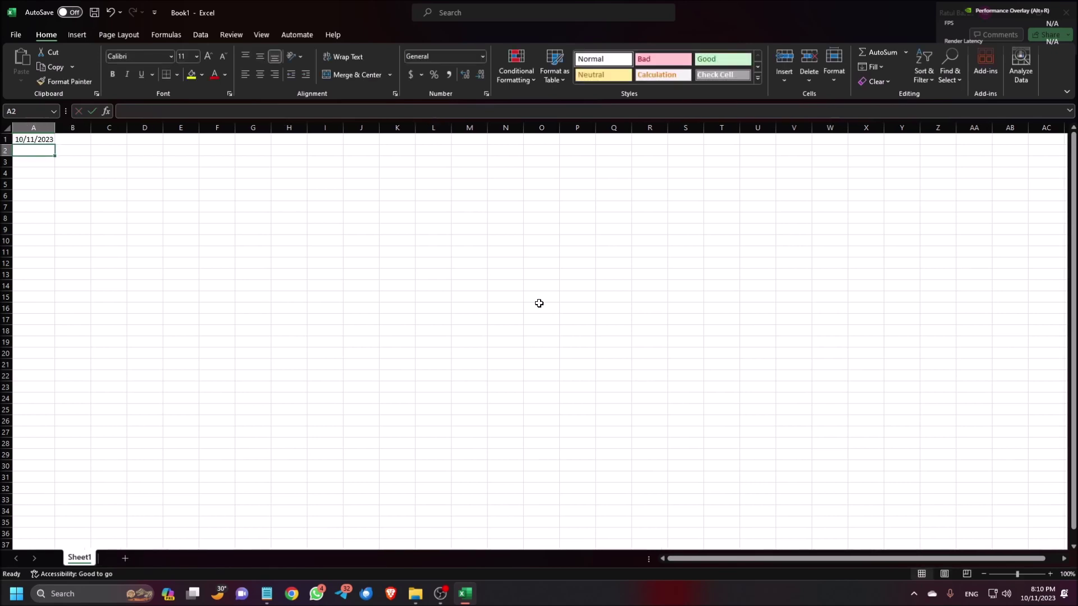
pyautogui.press('Up')
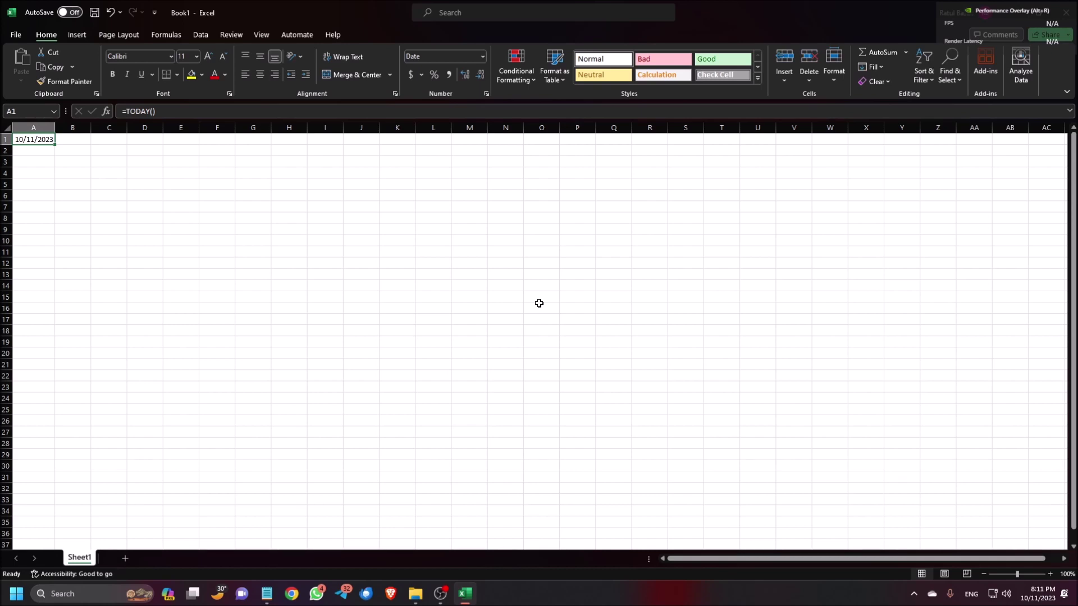
# Enter the formula =now() in cell A2 to insert the current date and time.
pyautogui.press('Return')
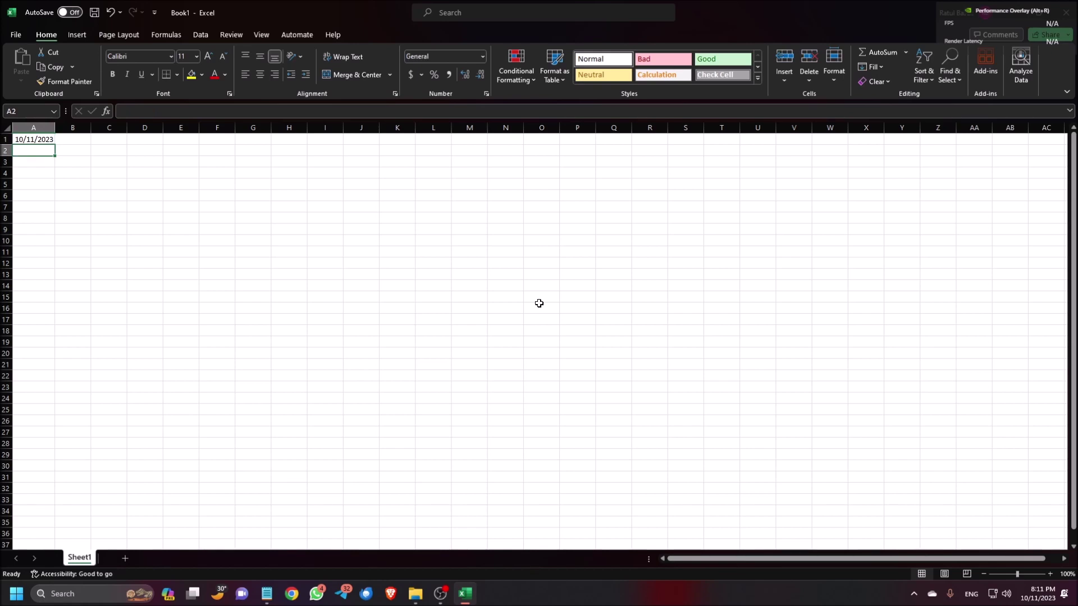
pyautogui.press('F2')
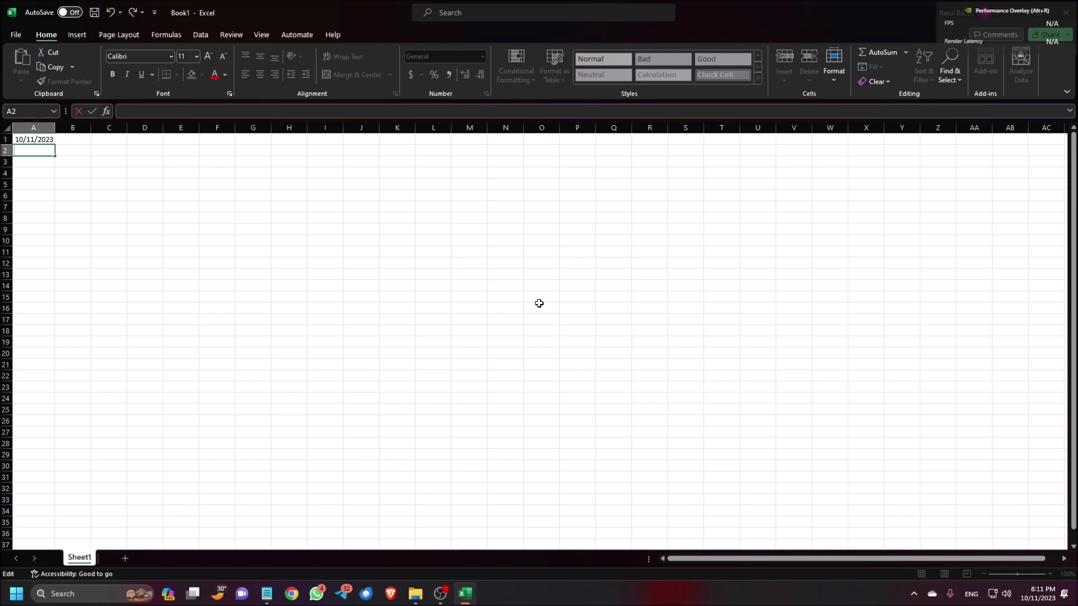
pyautogui.write('=')
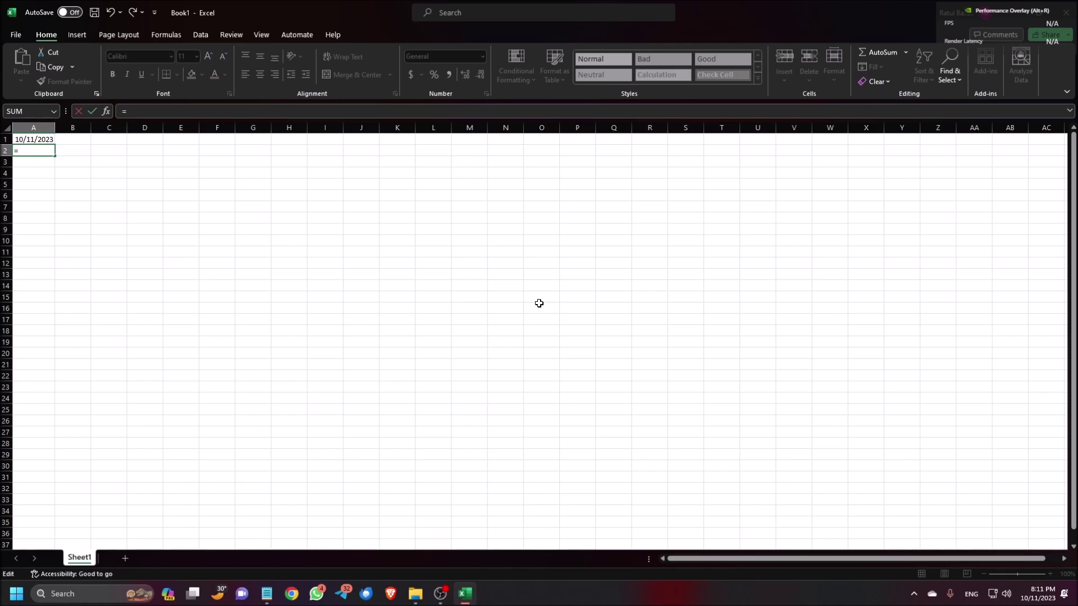
pyautogui.write('now')
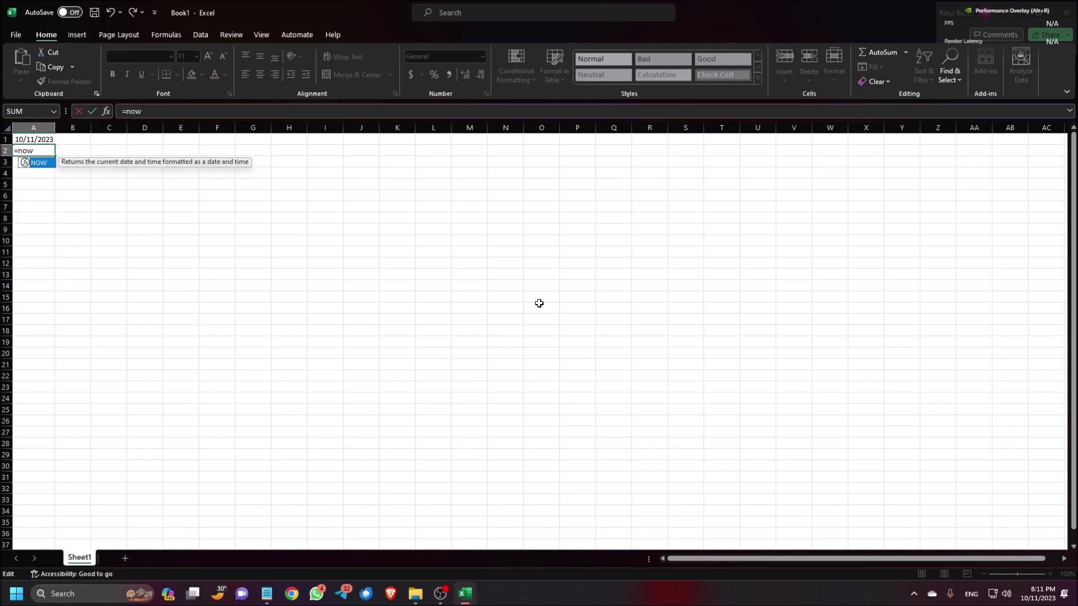
pyautogui.write('()')
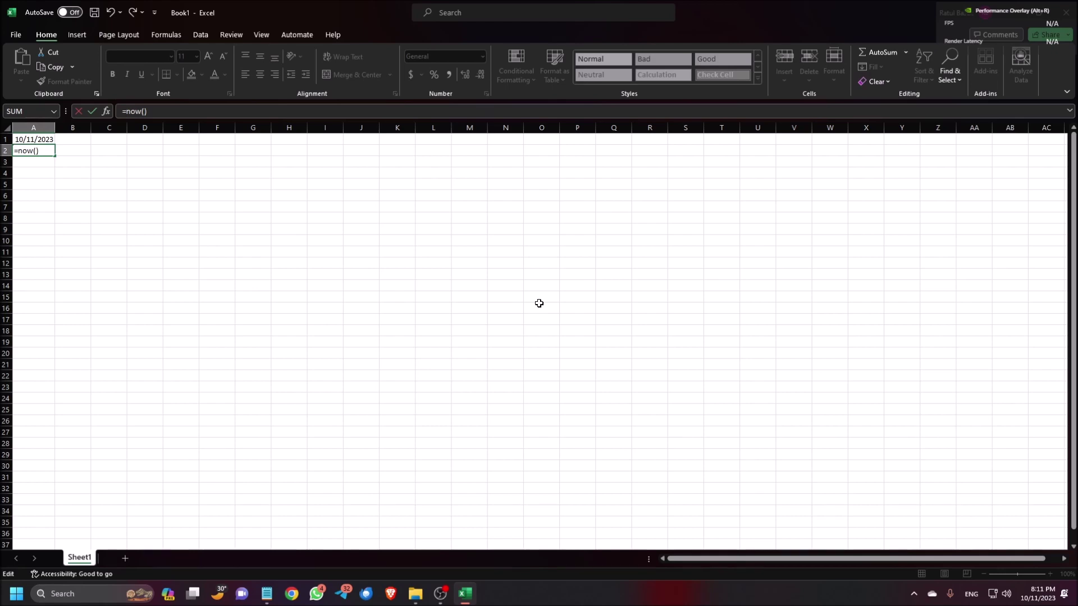
pyautogui.press('Left')
pyautogui.press('Right')
pyautogui.press('Return')
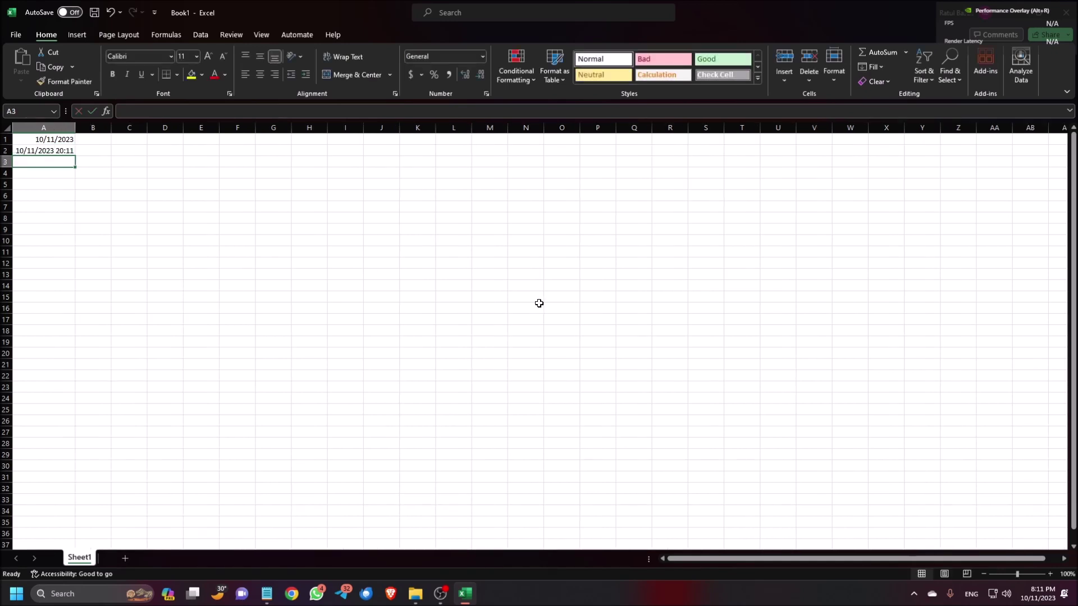
pyautogui.press('Up')
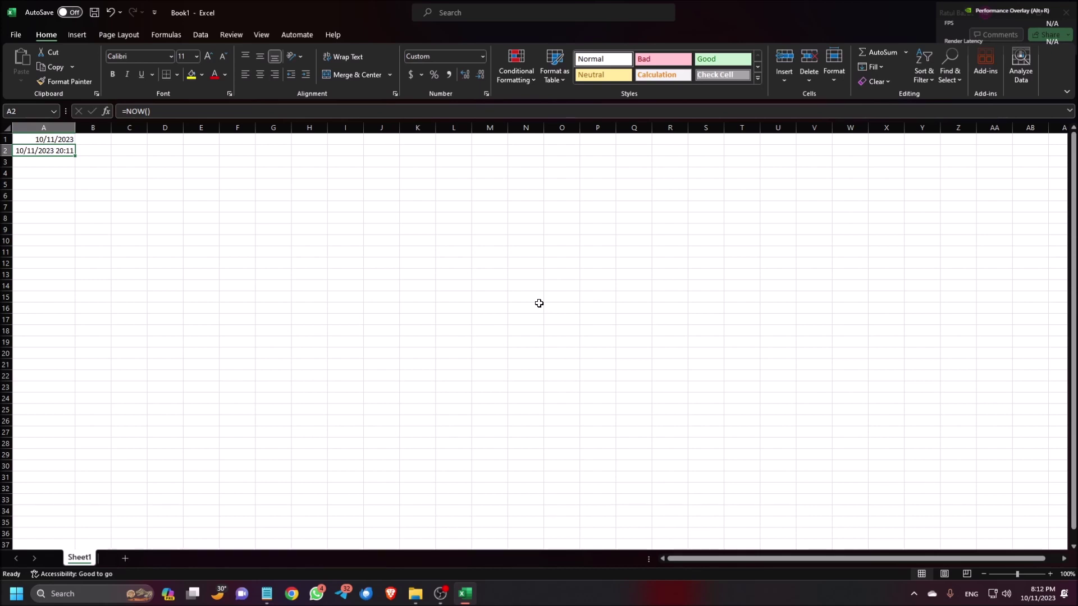
# Widen all columns of the worksheet substantially and uniformly.
pyautogui.hotkey('shift', 'Up')
pyautogui.hotkey('ctrl', 'q')
pyautogui.press('Right')
pyautogui.press('Right')
pyautogui.press('Escape')
pyautogui.hotkey('ctrl', 'a')
pyautogui.press('Up')
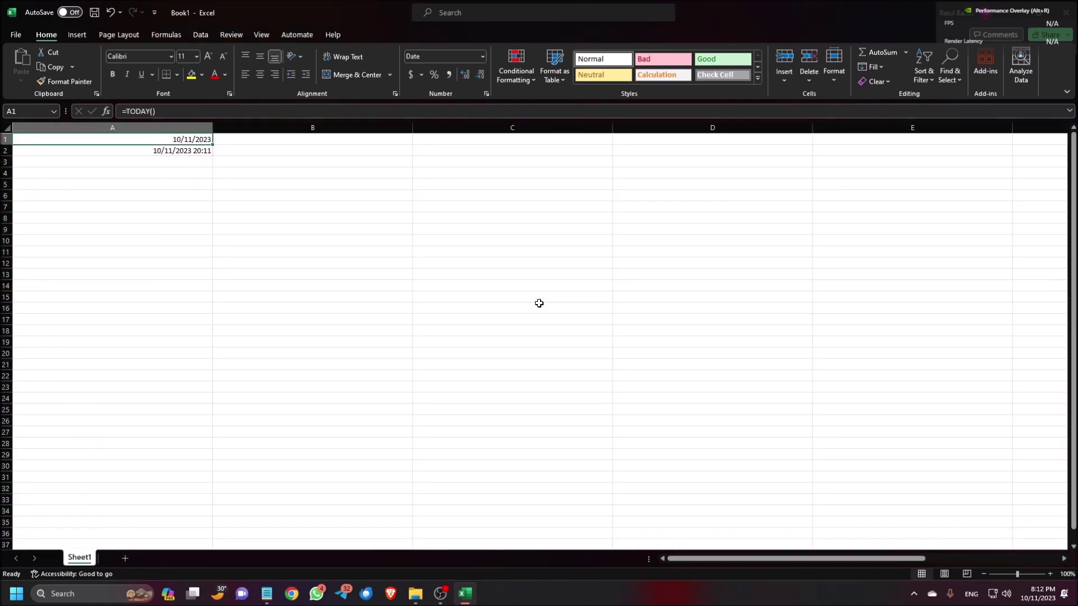
pyautogui.press('Down')
pyautogui.hotkey('alt', 'Tab')
pyautogui.hotkey('alt', 'Tab')
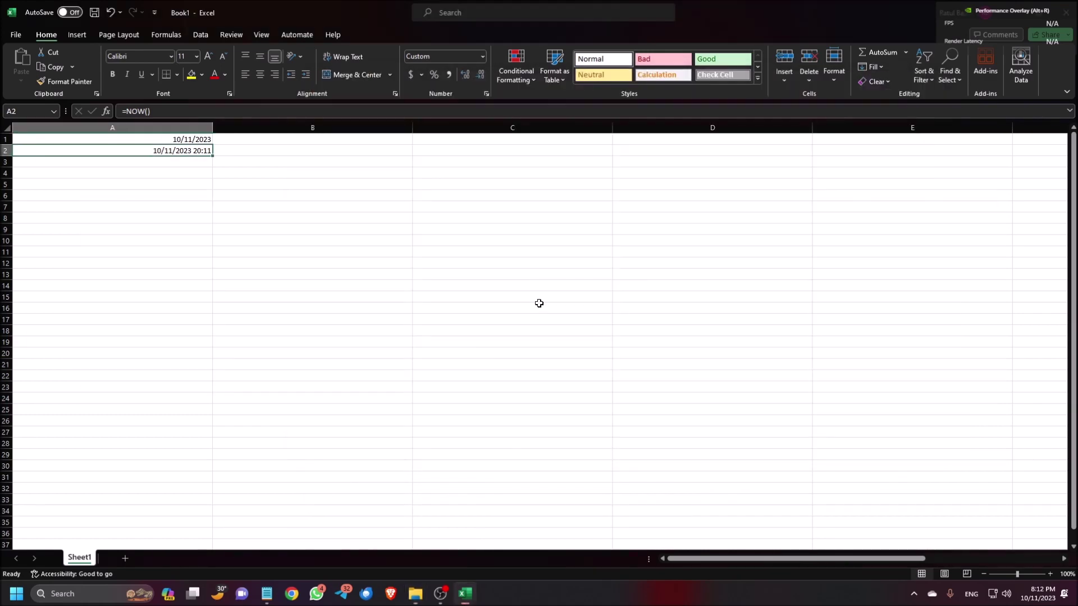
# Try the custom number format h:mm AM/PM on the date-and-time cell A2, and undo it.
pyautogui.press('Up')
pyautogui.press('Down')
pyautogui.hotkey('ctrl', '1')
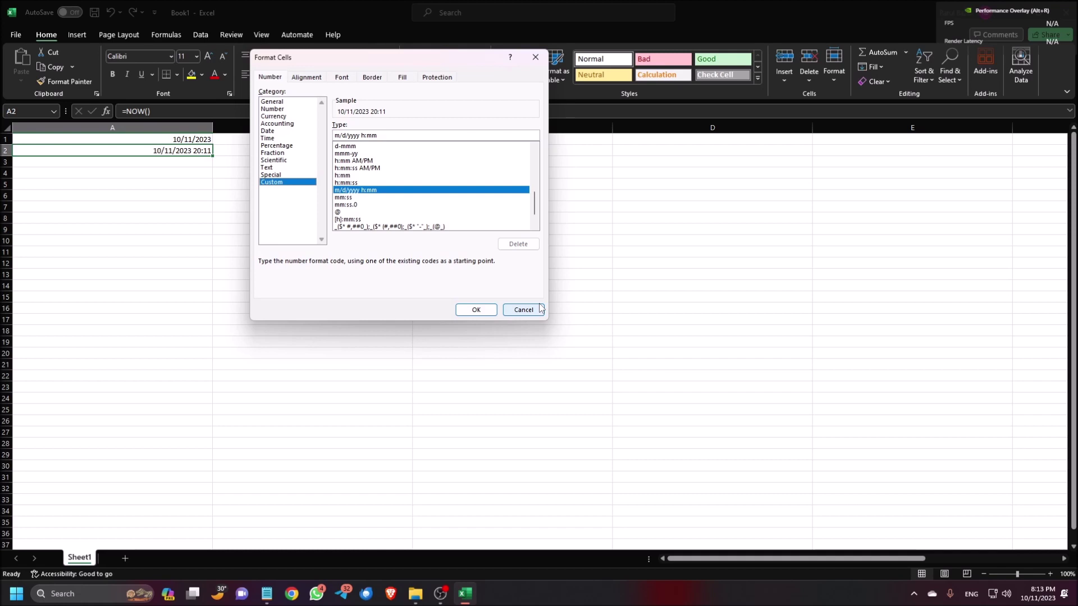
pyautogui.press('Tab')
pyautogui.write('h:mm')
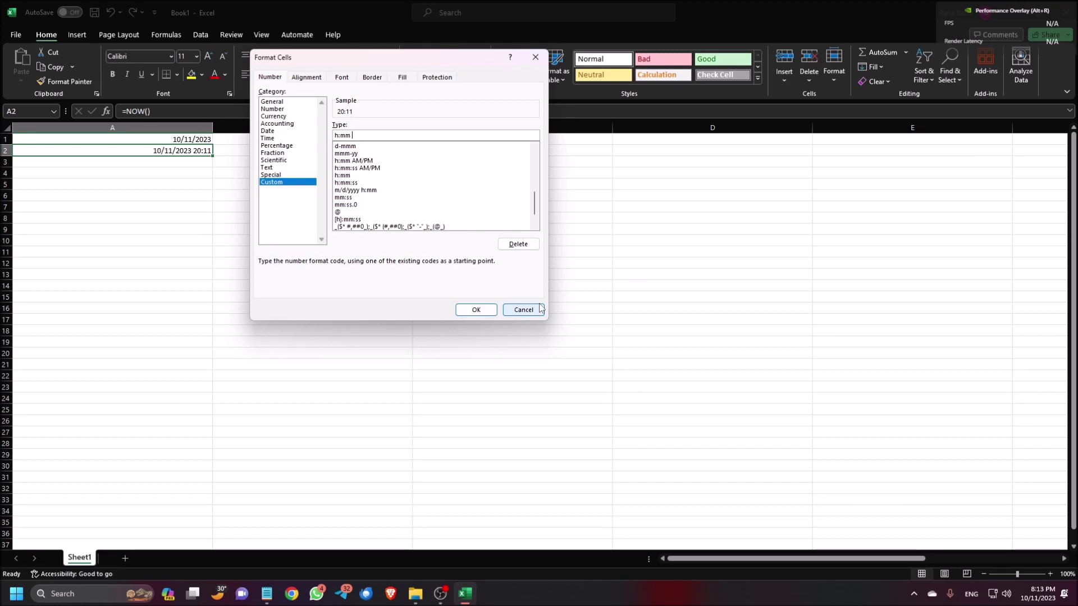
pyautogui.write(' AM/PM')
pyautogui.press('Tab')
pyautogui.press('Tab')
pyautogui.press('Return')
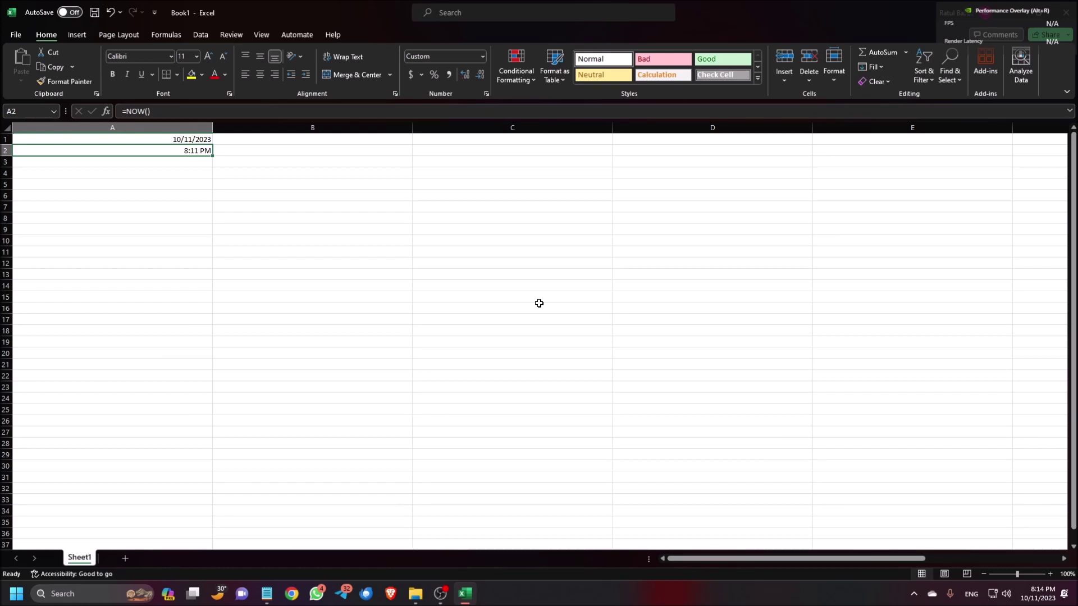
pyautogui.hotkey('ctrl', 'z')
# Apply the custom number format h:mm to cell A2 for a 24-hour time.
pyautogui.hotkey('ctrl', '1')
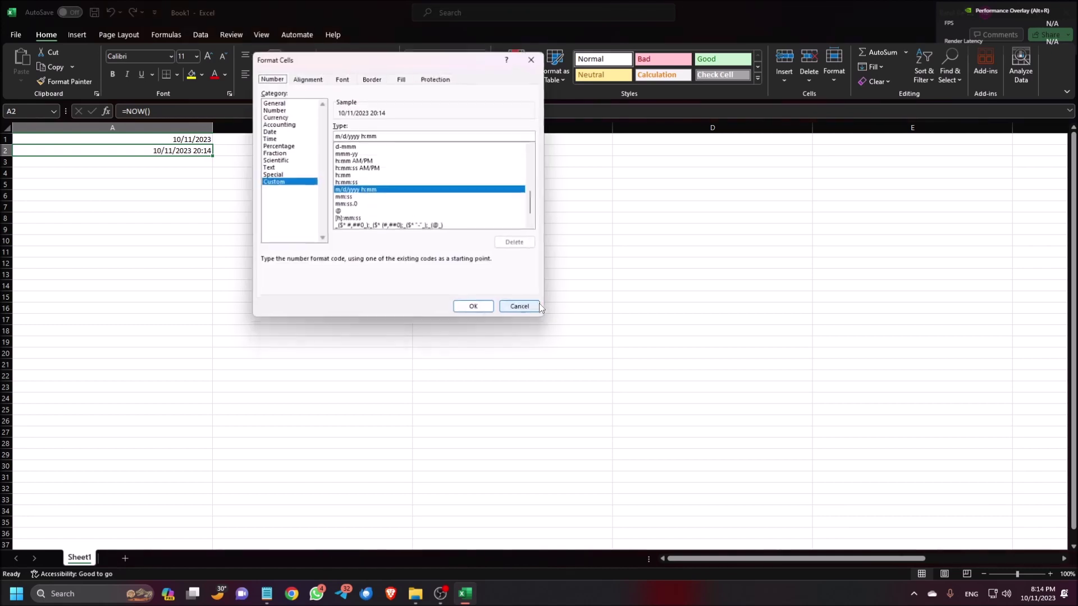
pyautogui.press('Tab')
pyautogui.press('Tab')
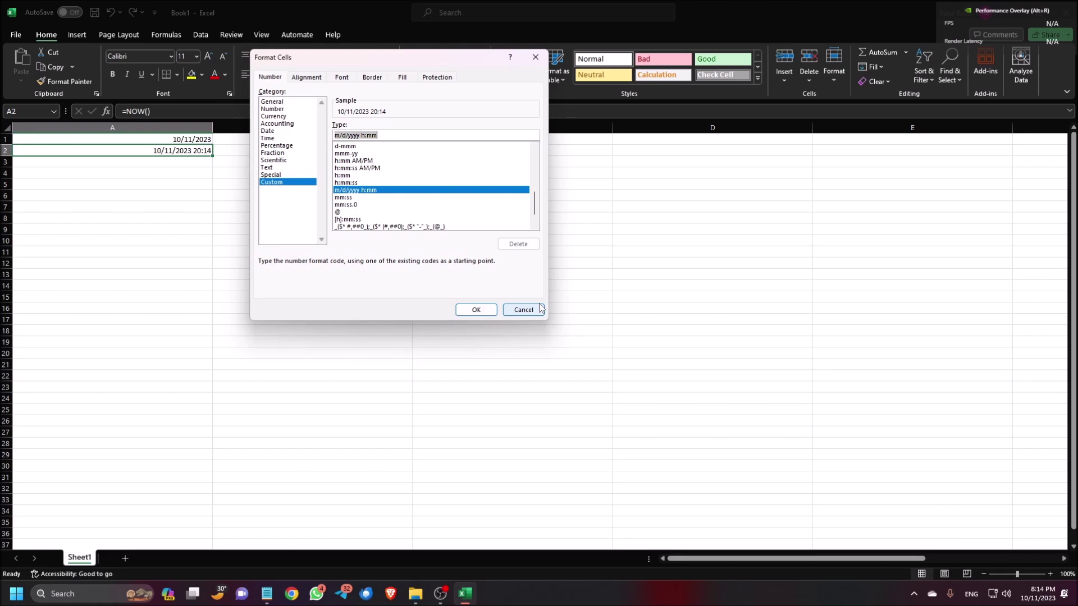
pyautogui.write('h:mm')
pyautogui.press('Tab')
pyautogui.press('Tab')
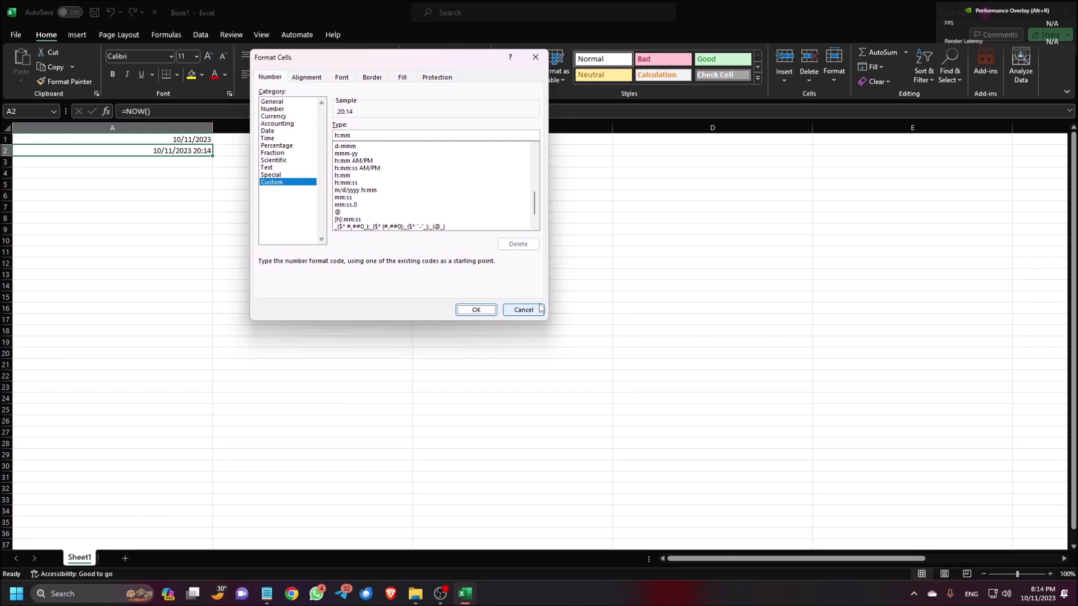
pyautogui.press('Return')
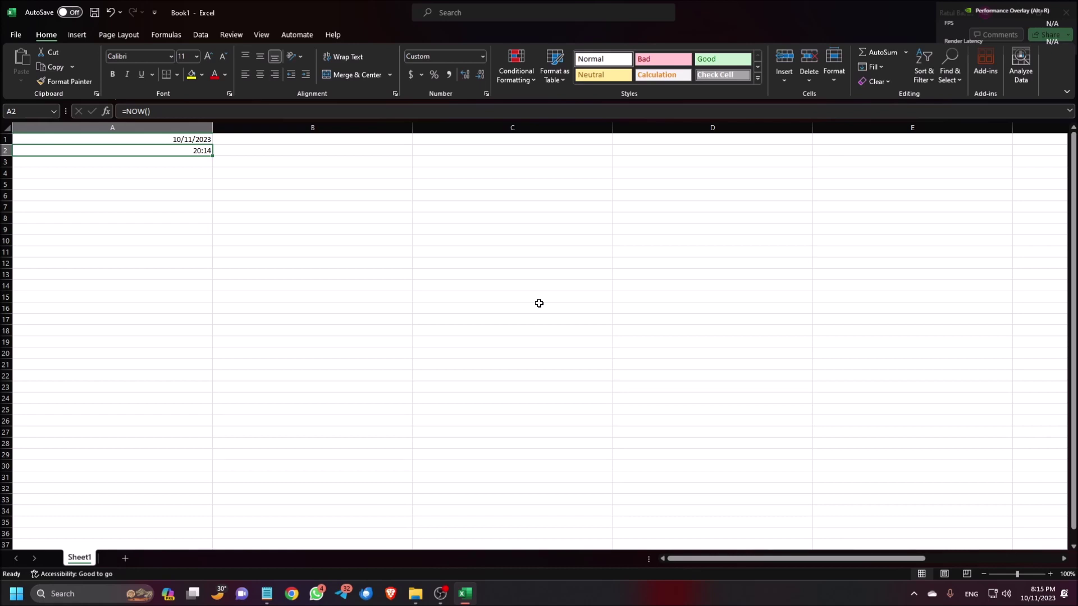
# Enter the text Accessible in cell A4 and Computing in cell A5.
pyautogui.press('Down')
pyautogui.press('Down')
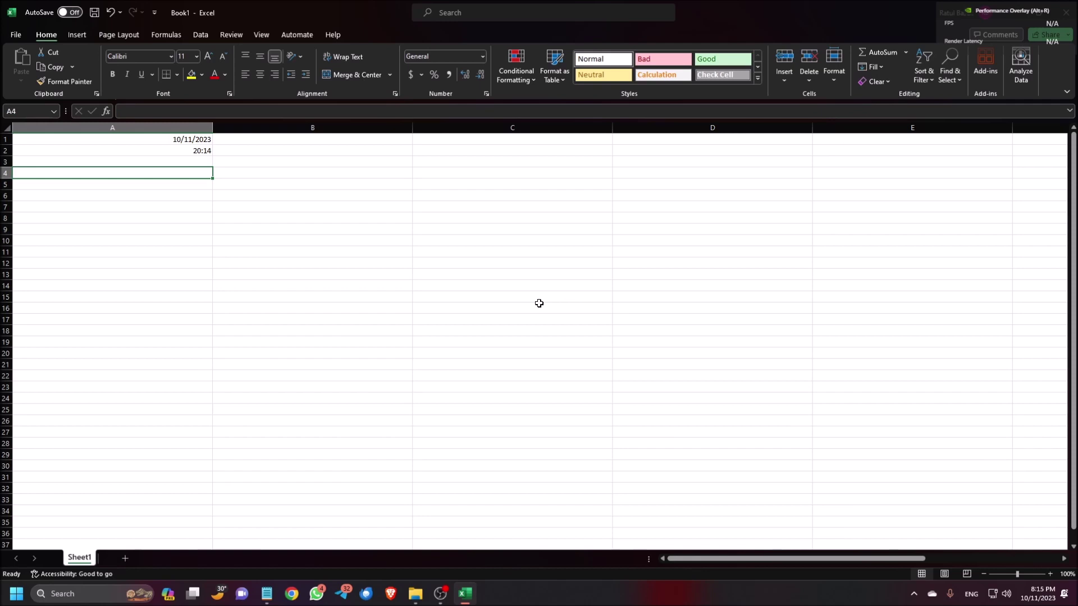
pyautogui.write('Accessible')
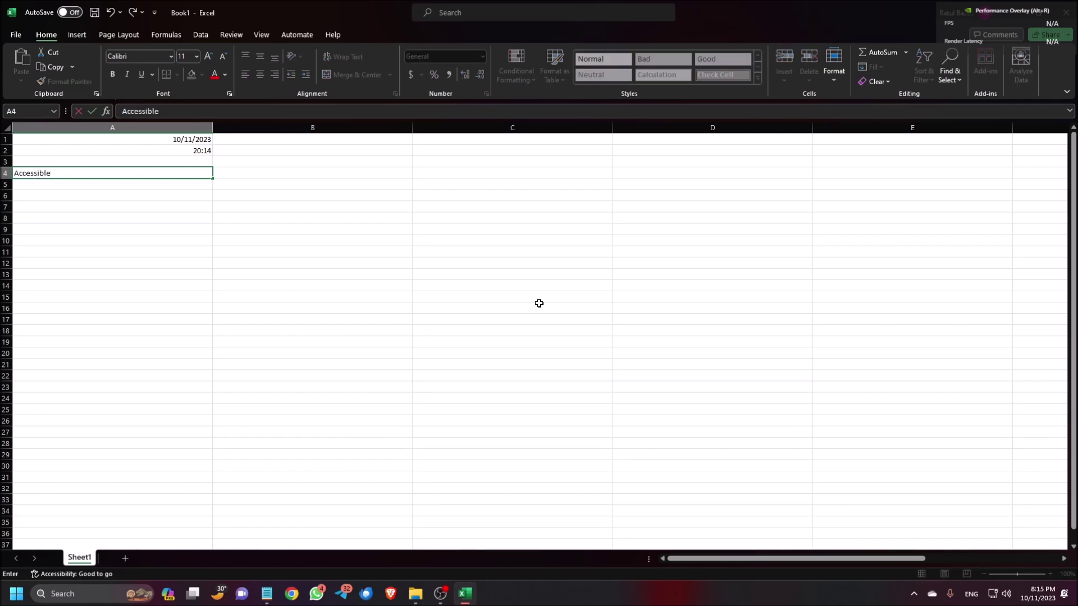
pyautogui.press('Return')
pyautogui.press('Up')
pyautogui.press('Down')
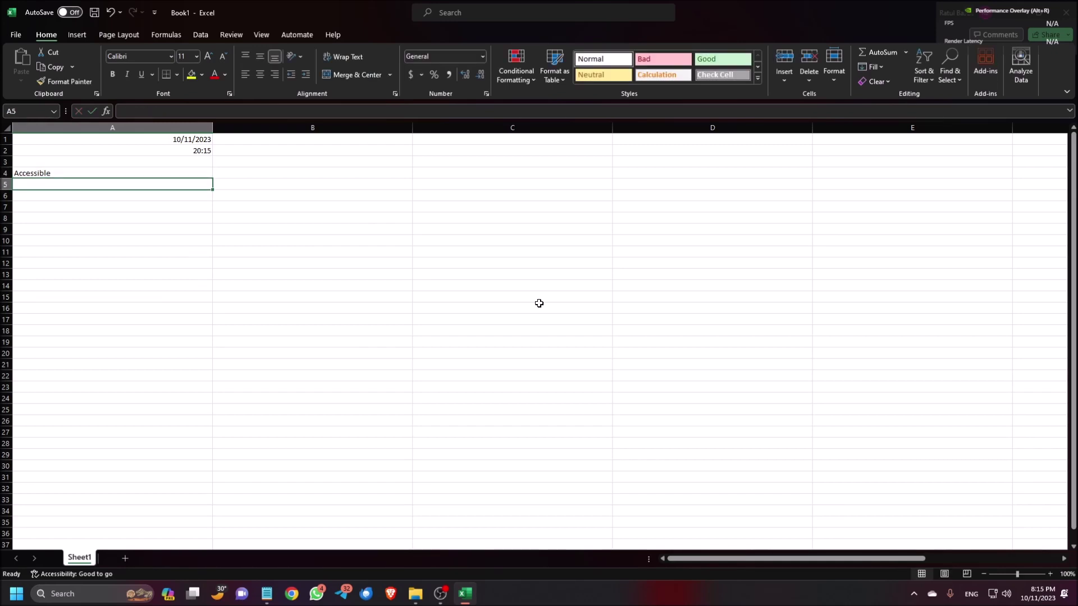
pyautogui.write('Computing')
pyautogui.press('Return')
pyautogui.press('Up')
pyautogui.press('Up')
pyautogui.press('Down')
pyautogui.press('Down')
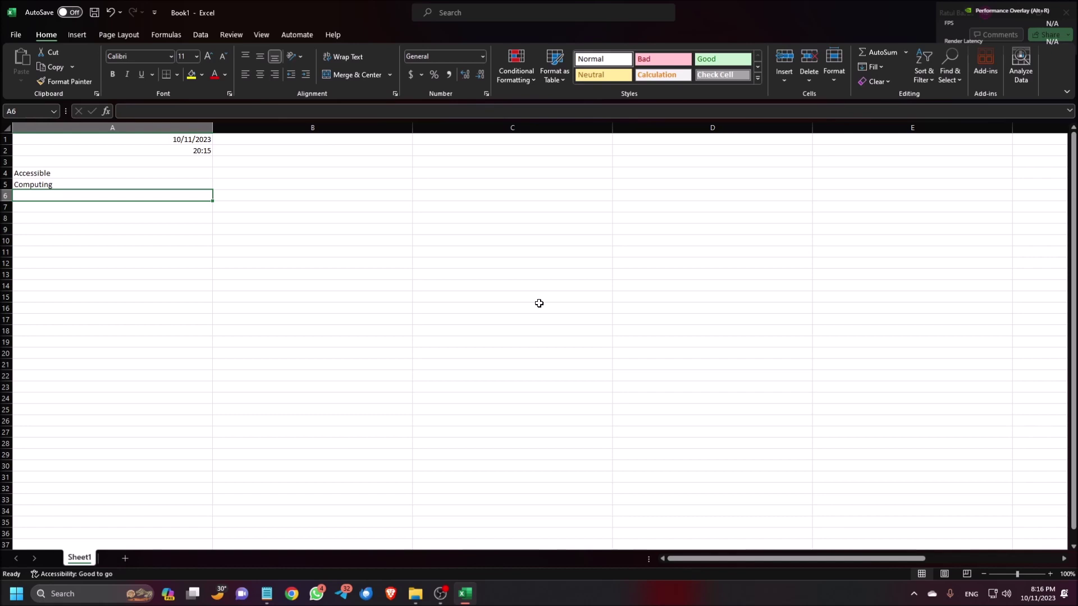
# Enter the formula =A4&" "&A5 in cell A6 to join the two words with a space.
pyautogui.press('F2')
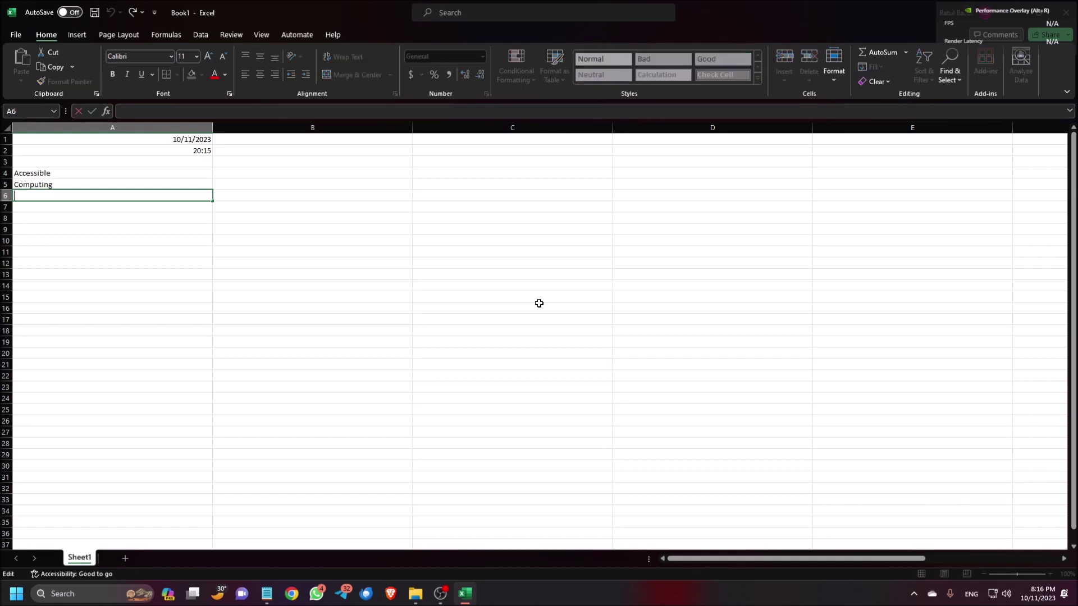
pyautogui.write('=')
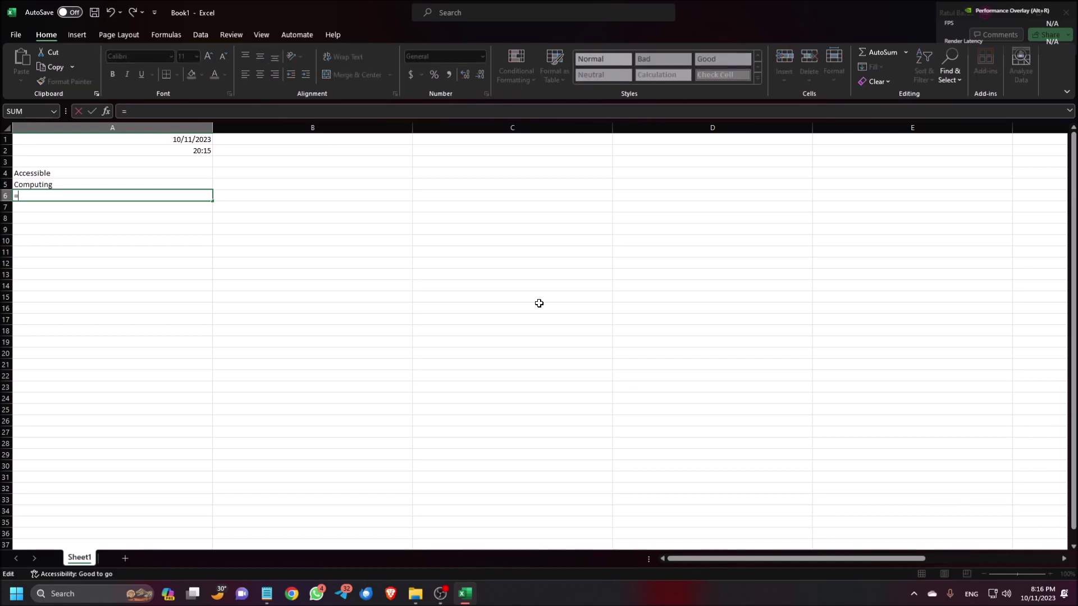
pyautogui.write('a')
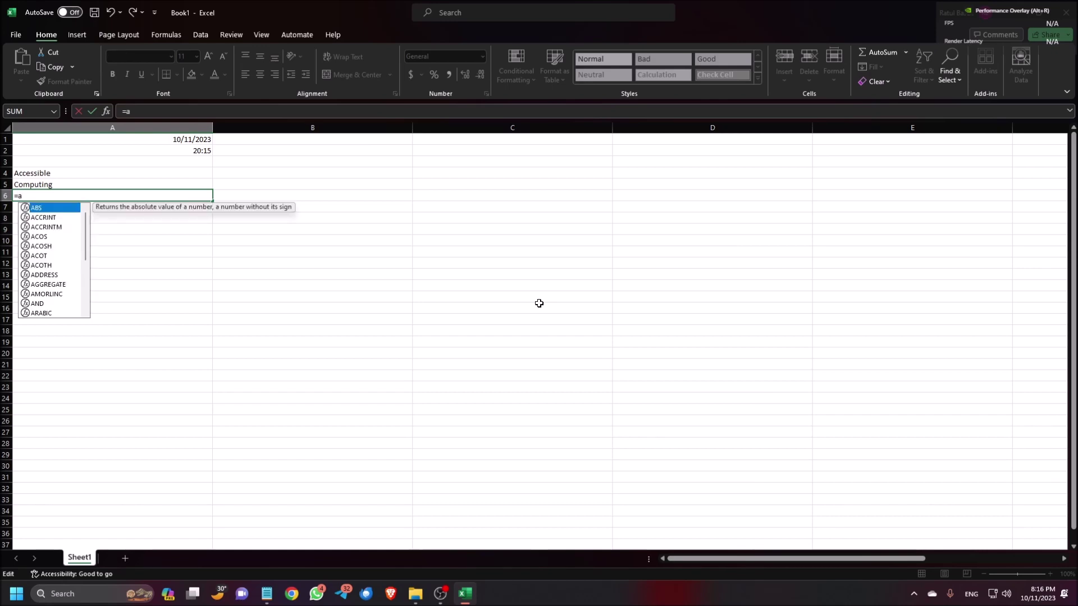
pyautogui.write('4')
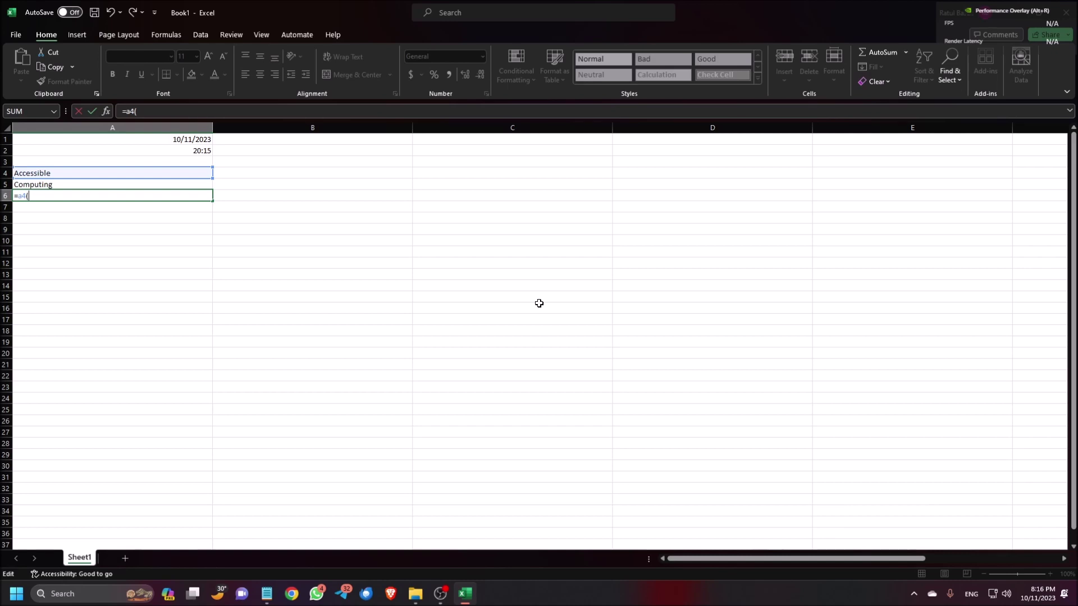
pyautogui.write('*')
pyautogui.press('BackSpace')
pyautogui.write('&')
pyautogui.write('&a')
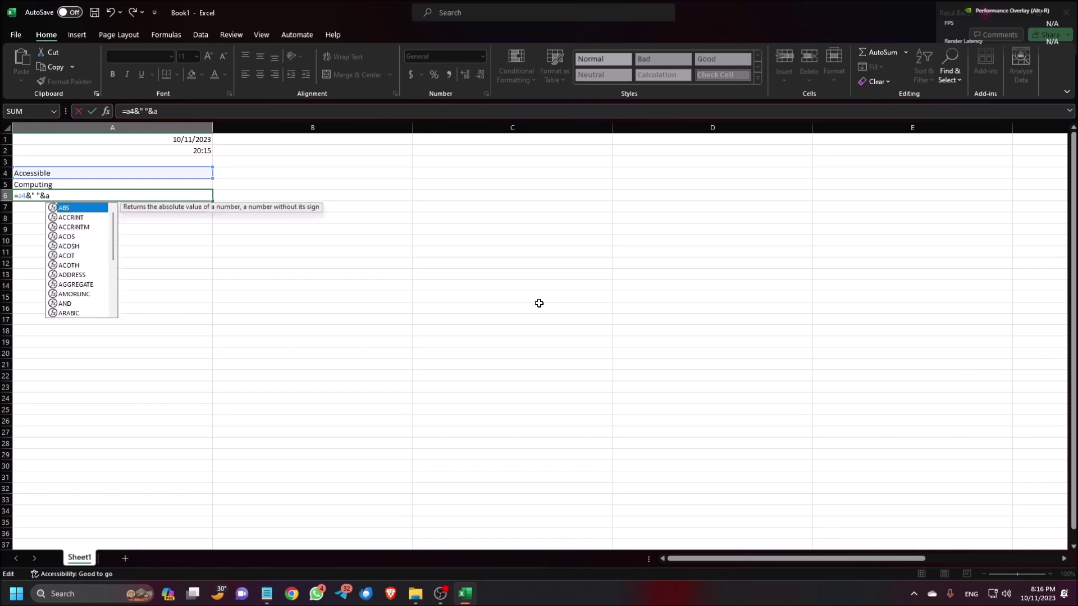
pyautogui.write('5')
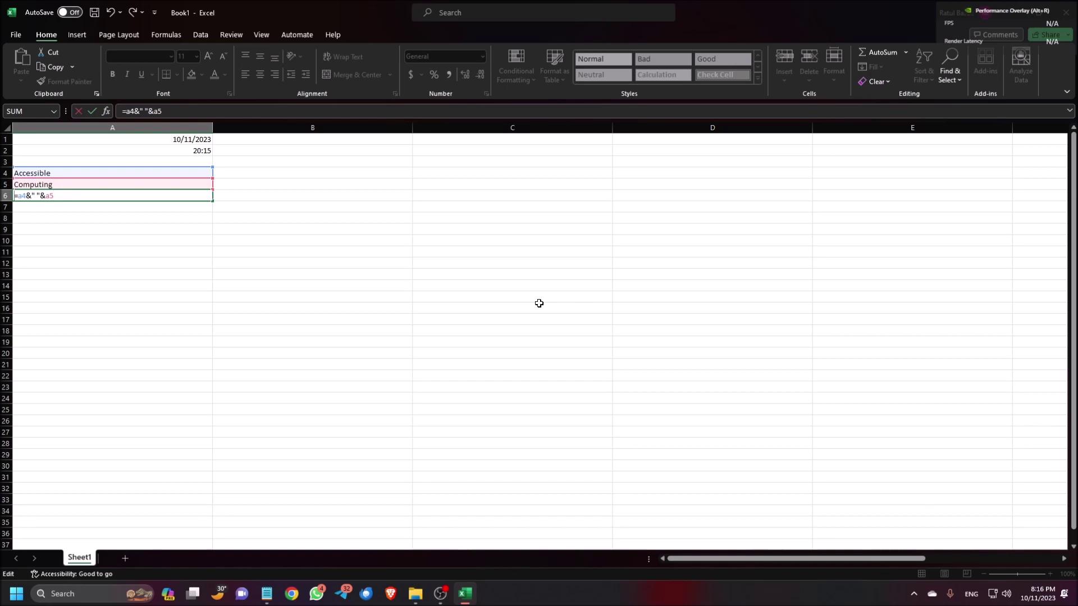
pyautogui.press('Right')
pyautogui.press('Return')
pyautogui.press('Up')
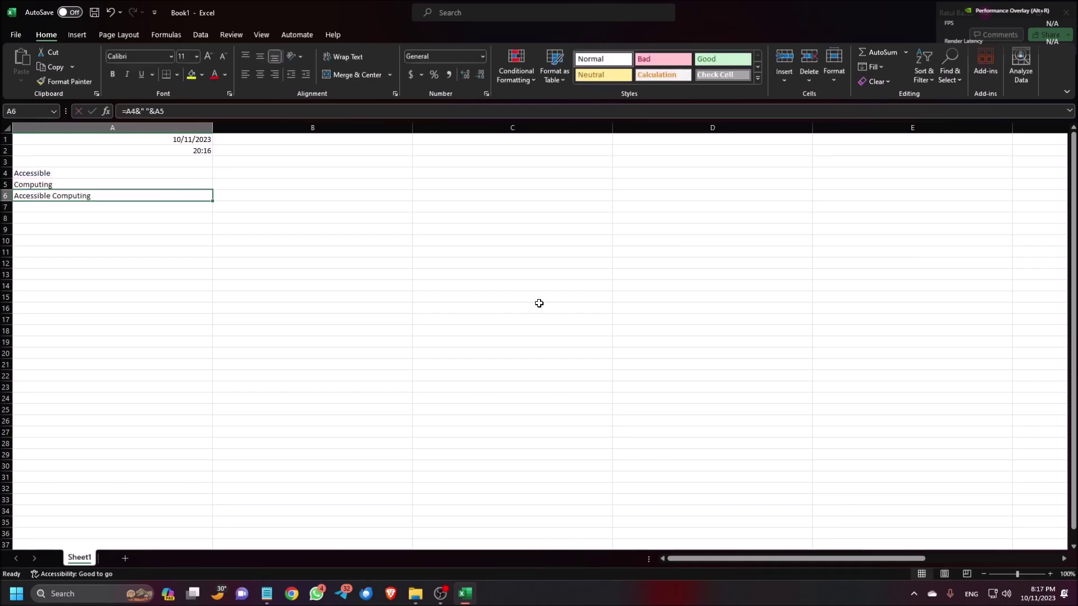
# Copy the joined text in cell A6 and paste it into cell A7 as values only.
pyautogui.hotkey('ctrl', 'c')
pyautogui.press('Down')
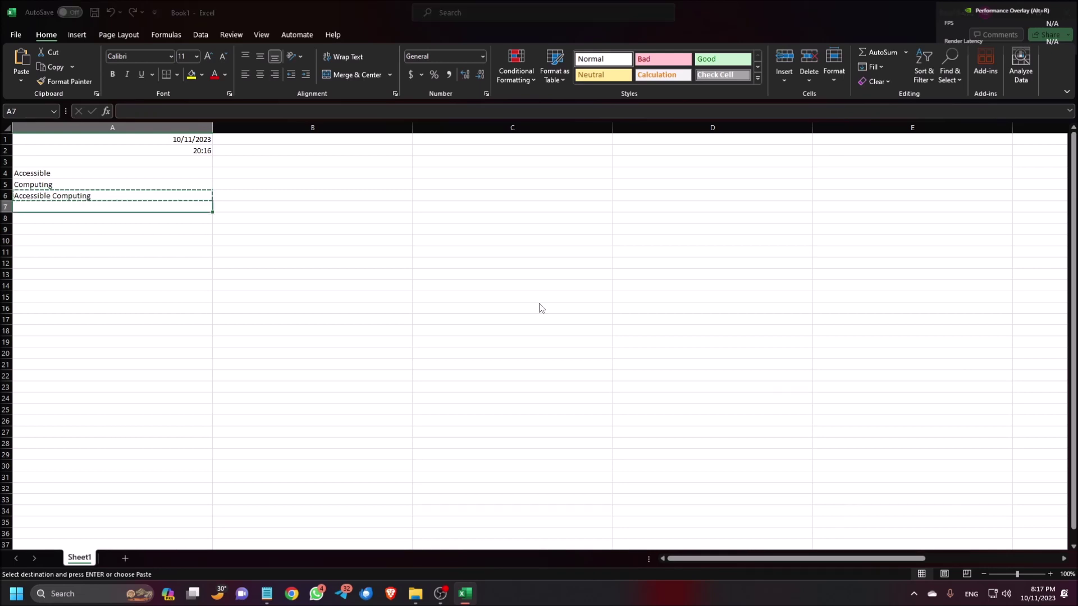
pyautogui.hotkey('ctrl', 'alt', 'v')
pyautogui.press('Down')
pyautogui.press('Up')
pyautogui.press('Down')
pyautogui.press('Down')
pyautogui.press('Return')
pyautogui.press('ctrl')
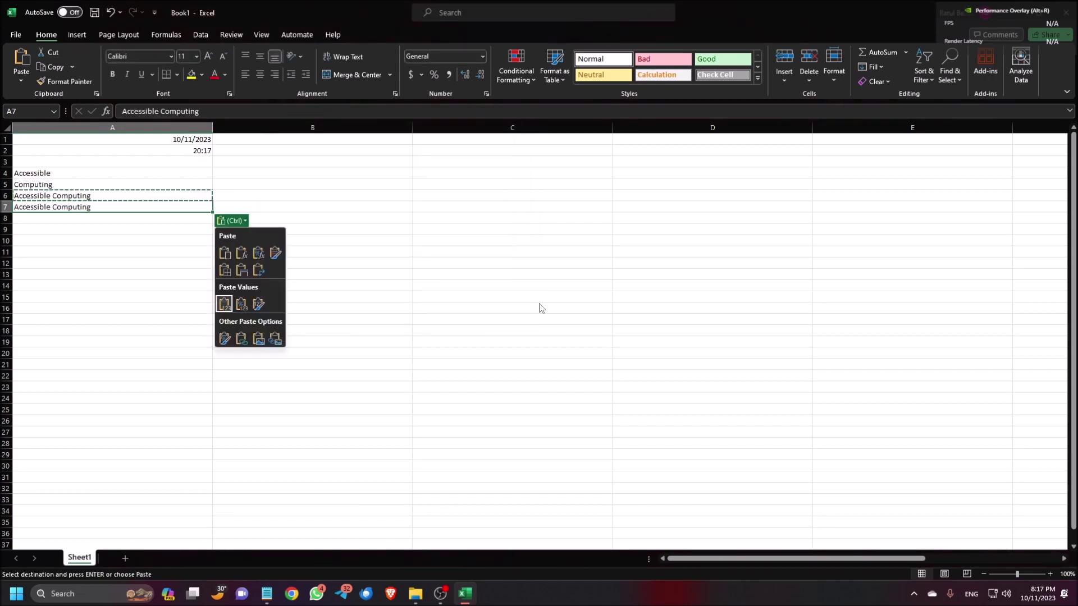
pyautogui.press('Escape')
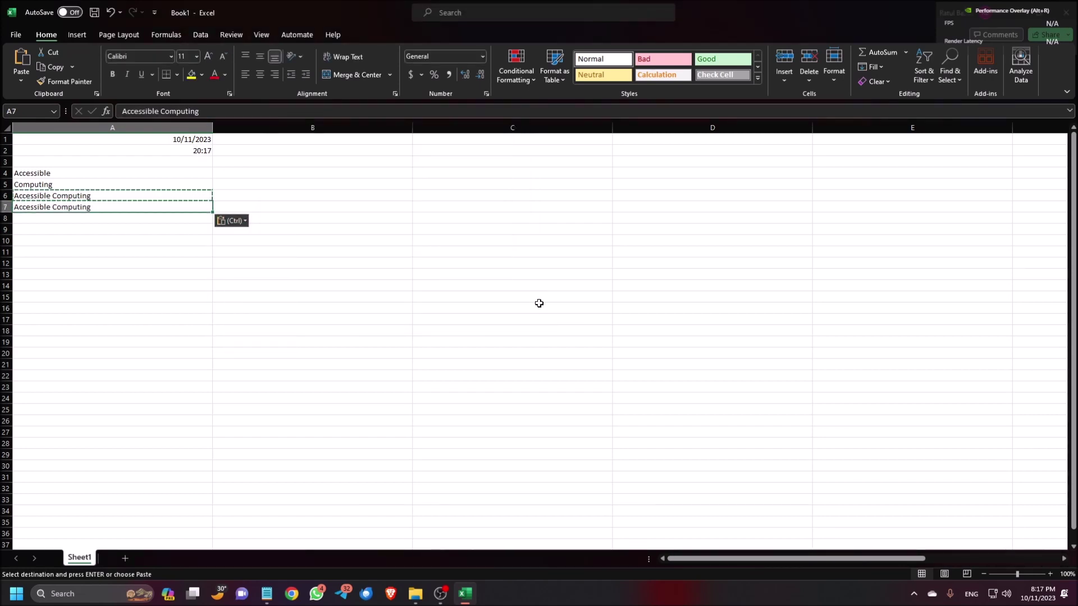
pyautogui.press('F2')
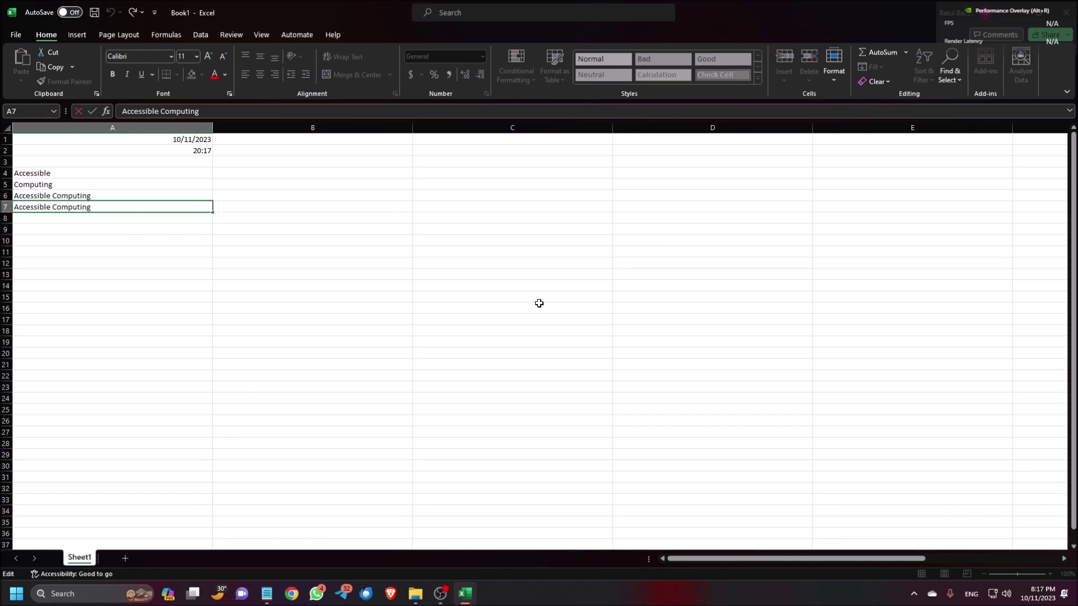
pyautogui.press('Escape')
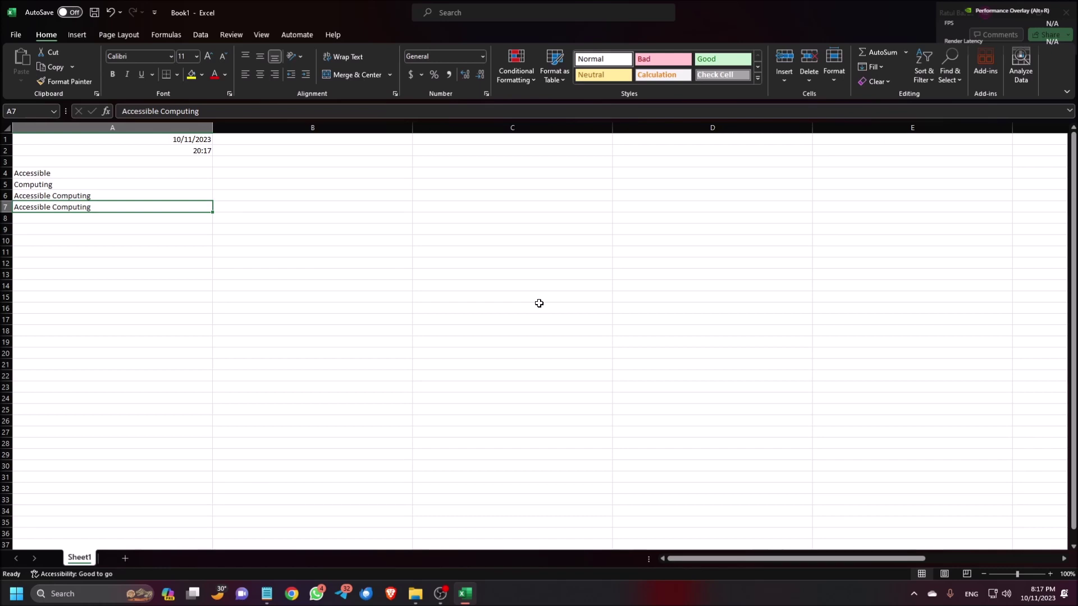
# Enter the formula =NOW() in cell A10 for the current date and time.
pyautogui.press('Down')
pyautogui.press('Down')
pyautogui.press('Down')
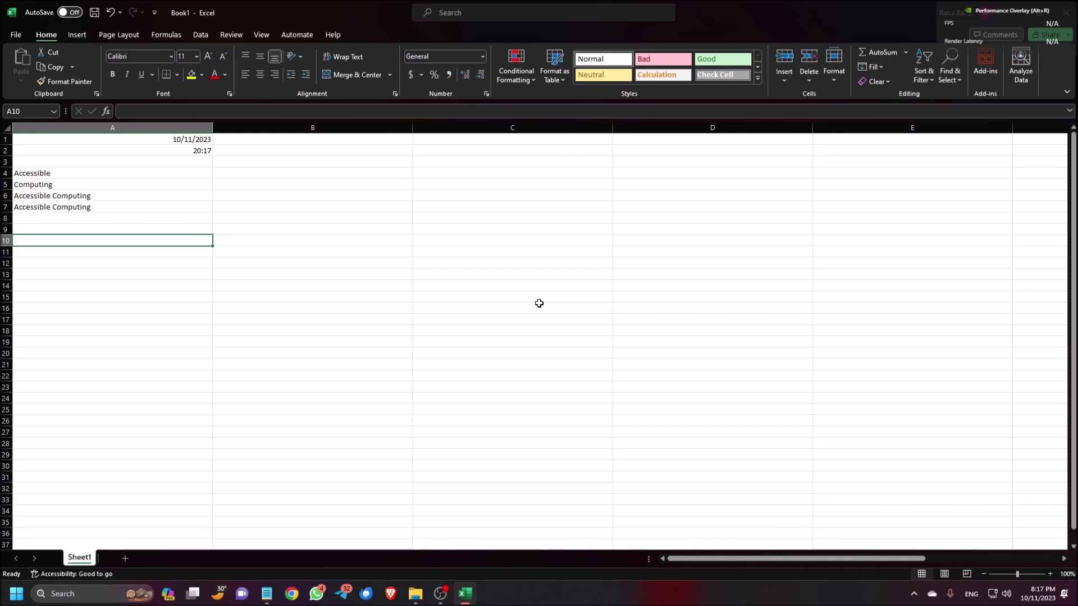
pyautogui.press('F2')
pyautogui.press('F2')
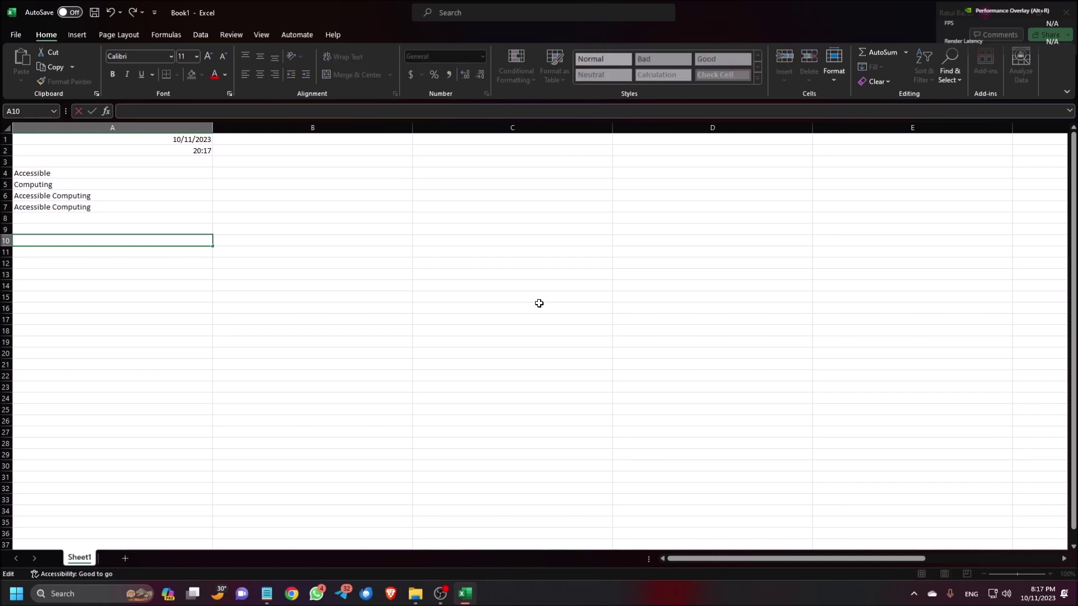
pyautogui.write('=now()')
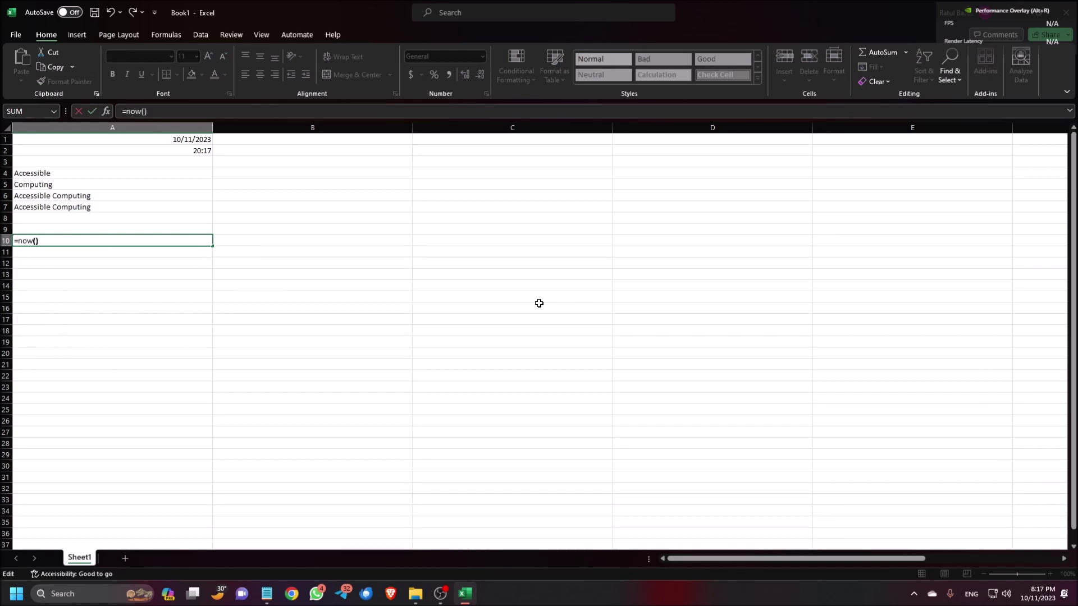
pyautogui.press('Left')
pyautogui.press('Left')
pyautogui.press('Left')
pyautogui.press('Return')
pyautogui.press('Up')
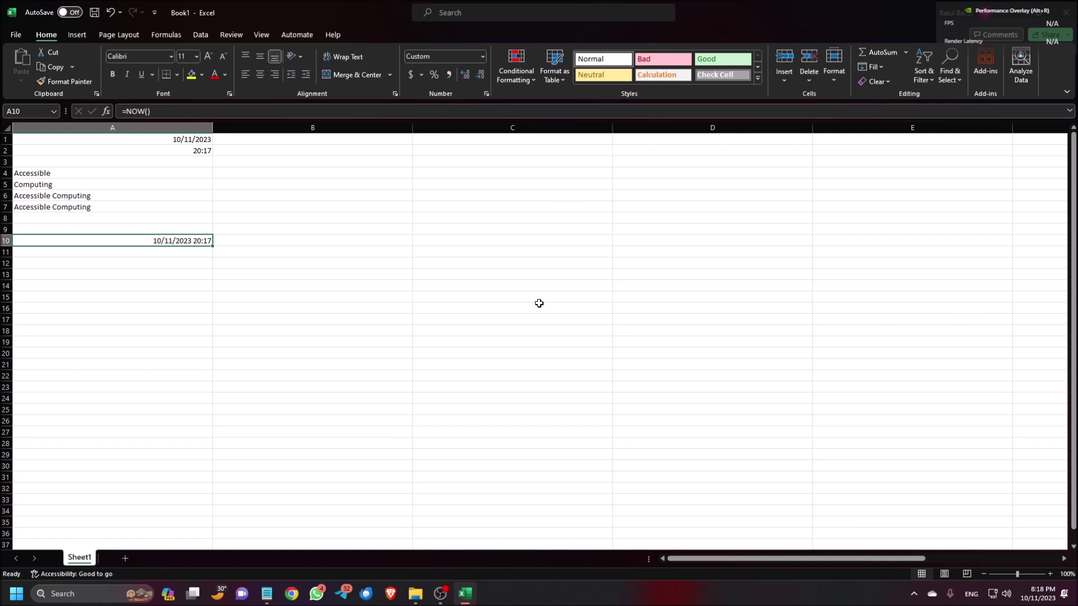
# Enter the date 11/16/2023 in cell B10, beside the current date and time.
pyautogui.press('Right')
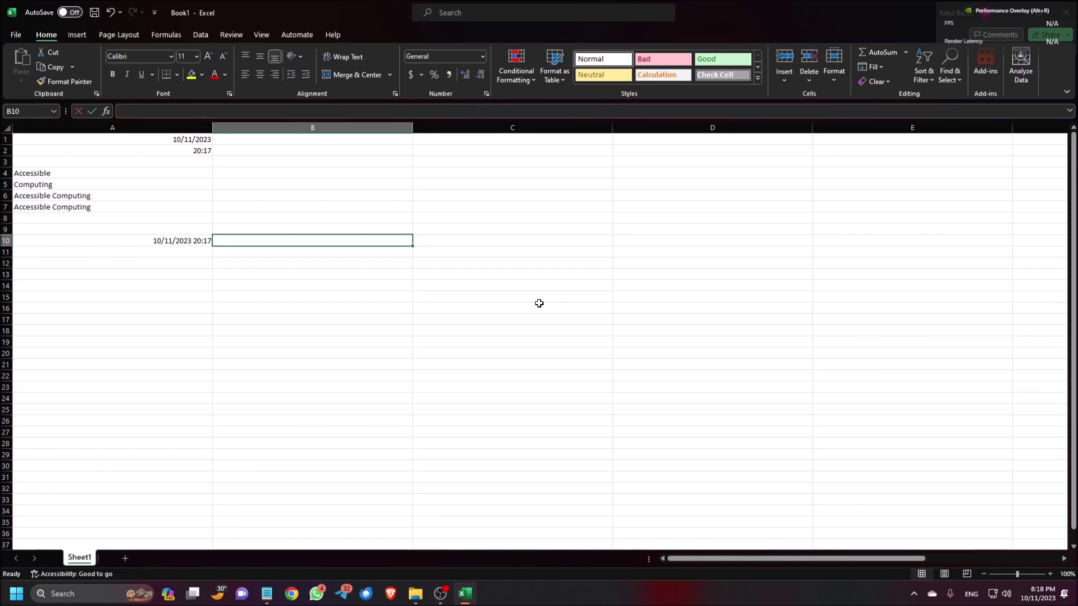
pyautogui.press('F2')
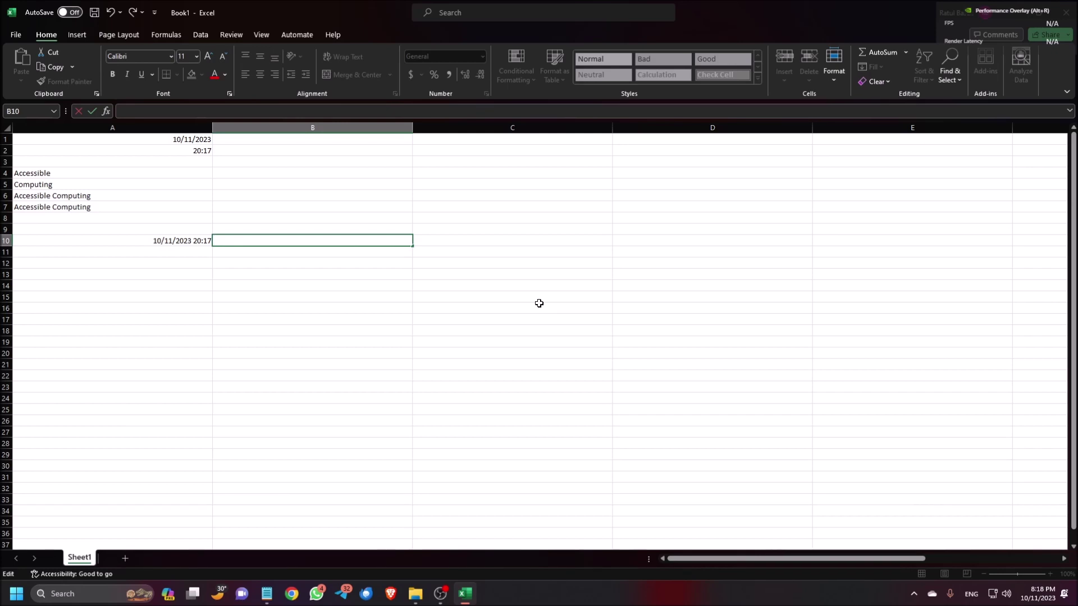
pyautogui.write('/16/2023')
pyautogui.press('Return')
pyautogui.press('Up')
pyautogui.press('Left')
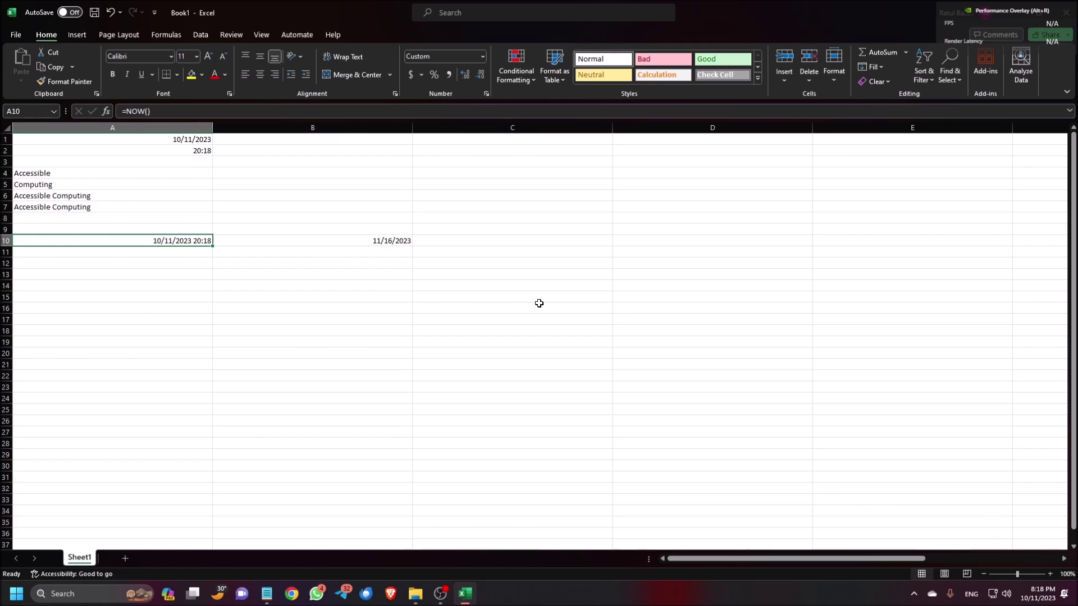
# Enter the formula =B10-A10 in cell C10 to calculate the days between the two dates.
pyautogui.press('Right')
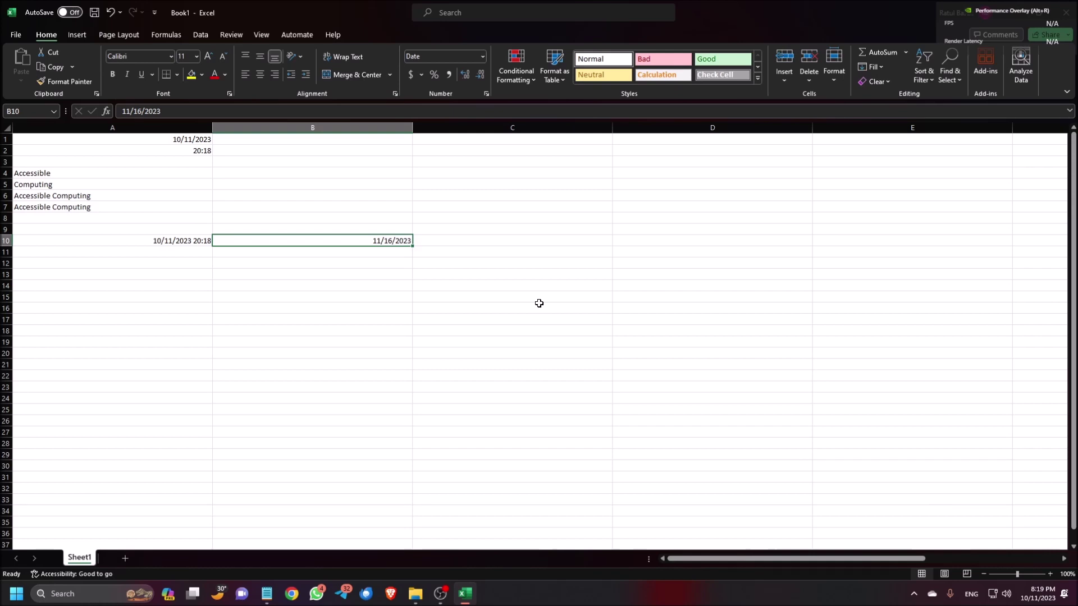
pyautogui.press('Right')
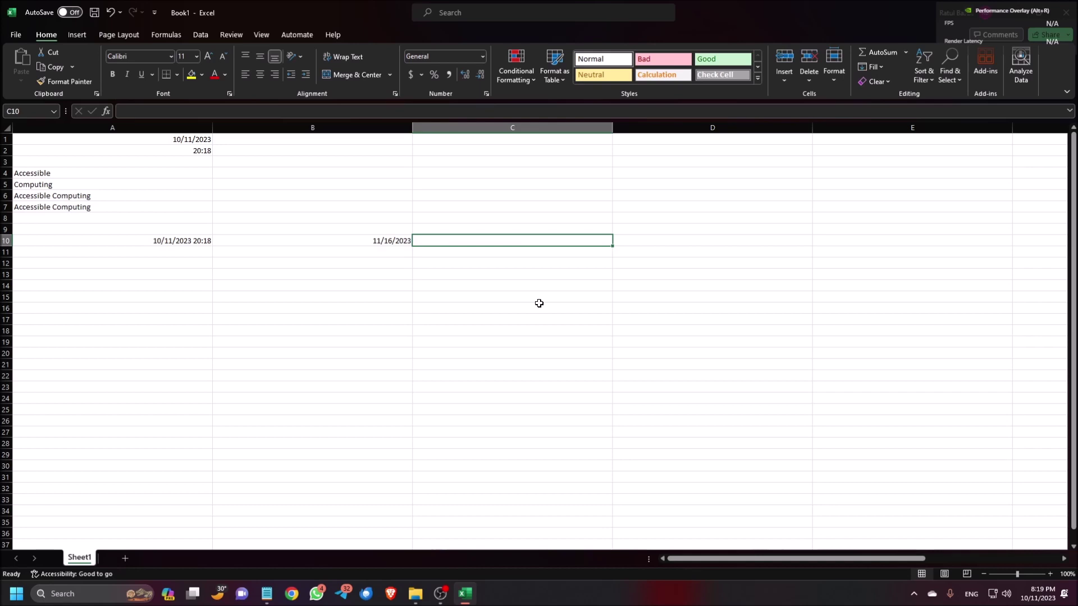
pyautogui.press('F2')
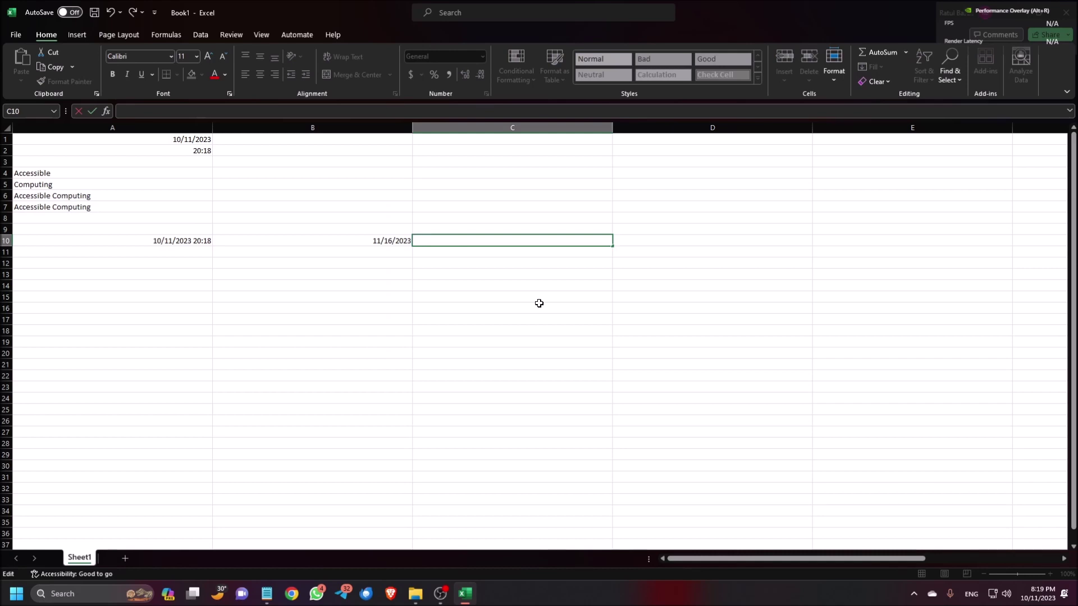
pyautogui.write('=')
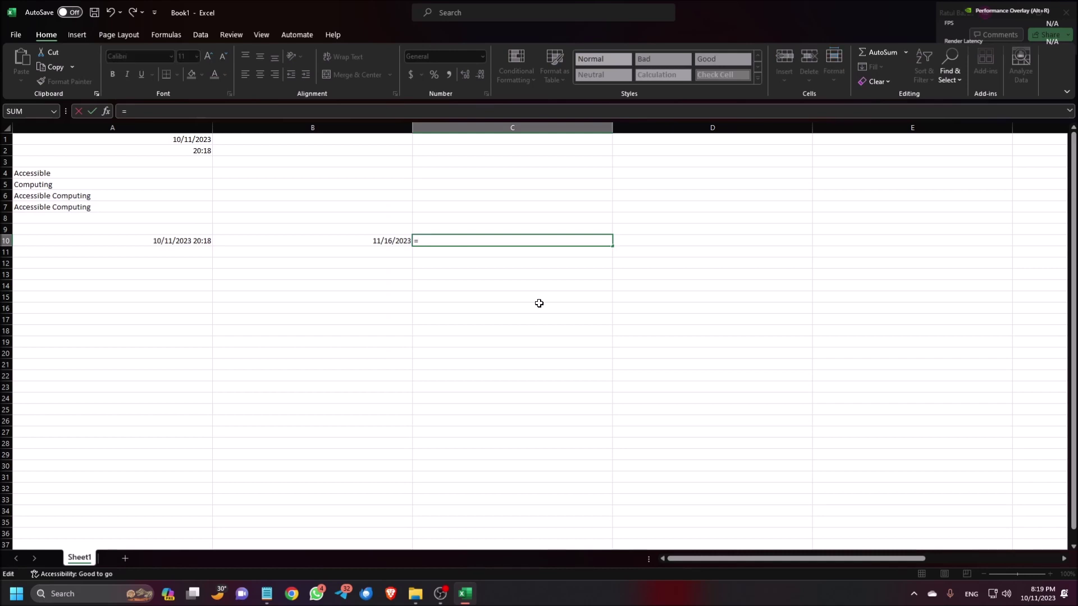
pyautogui.press('BackSpace')
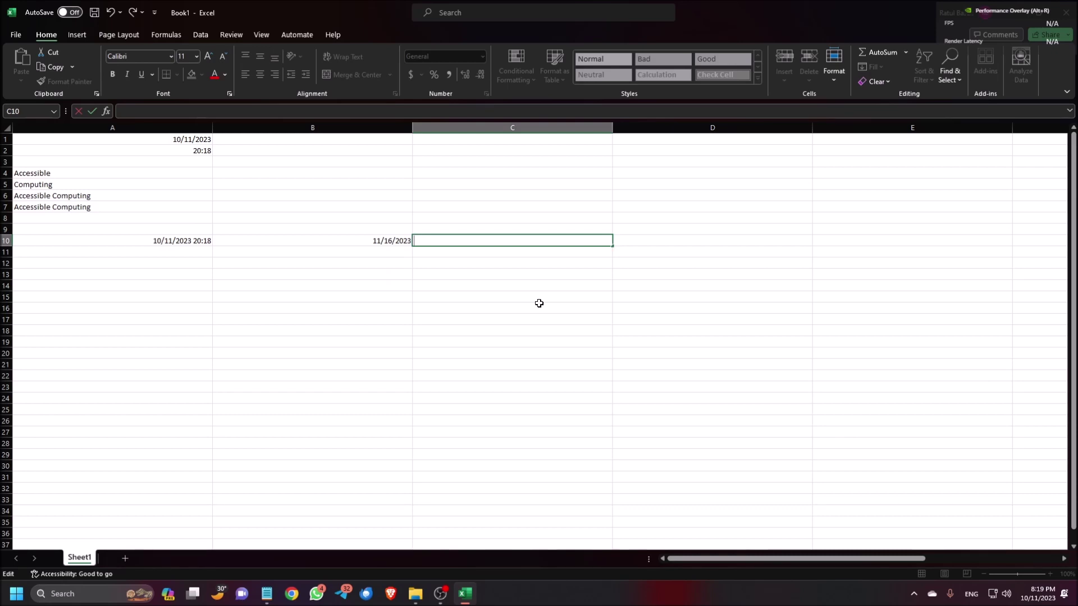
pyautogui.write('=b10')
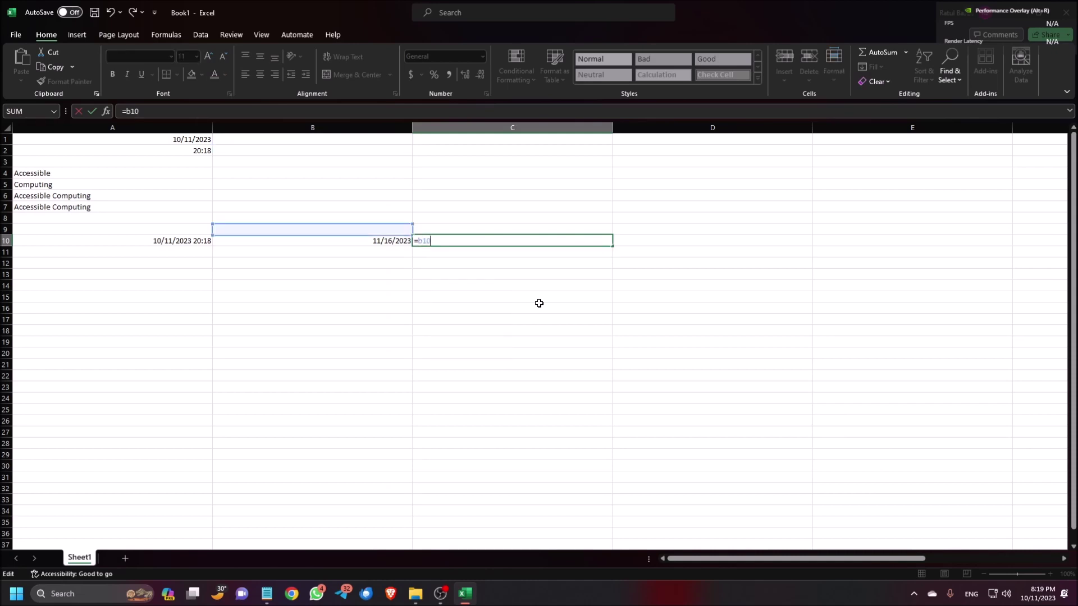
pyautogui.write('-a0')
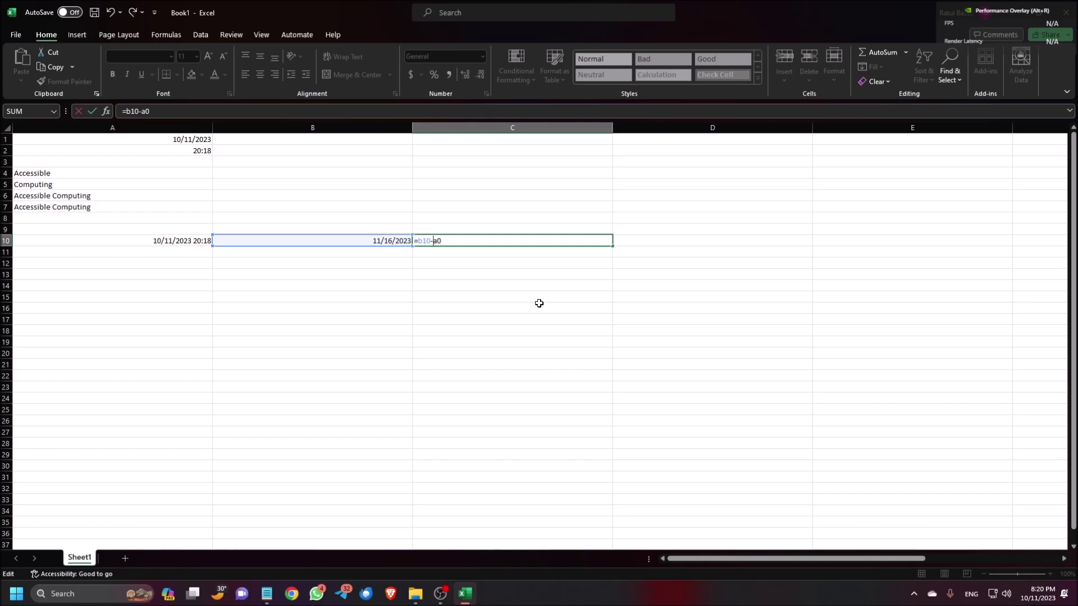
pyautogui.write('1')
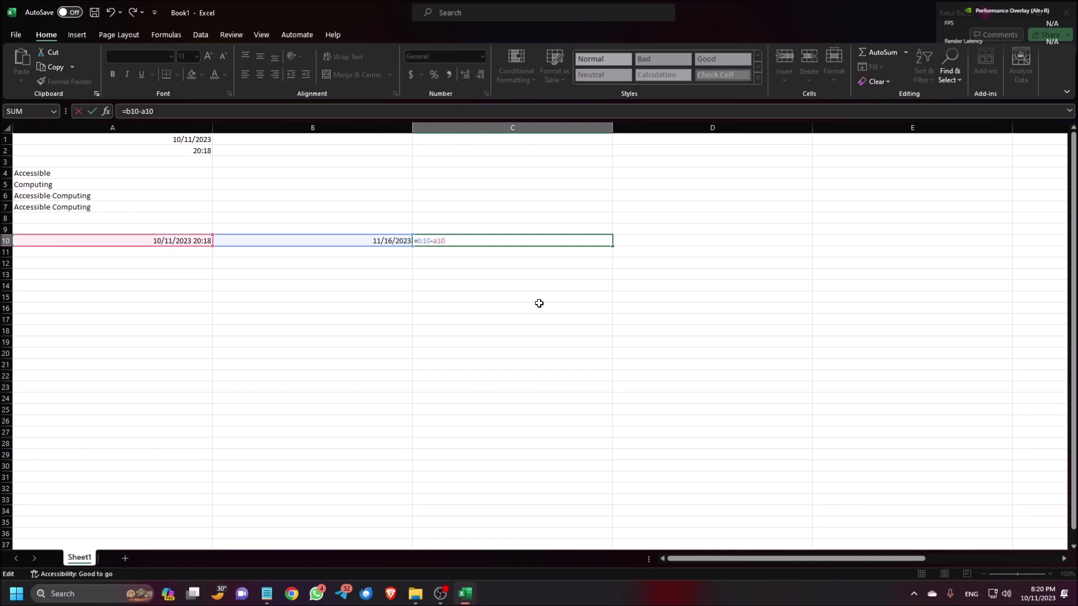
pyautogui.hotkey('ctrl', 'Return')
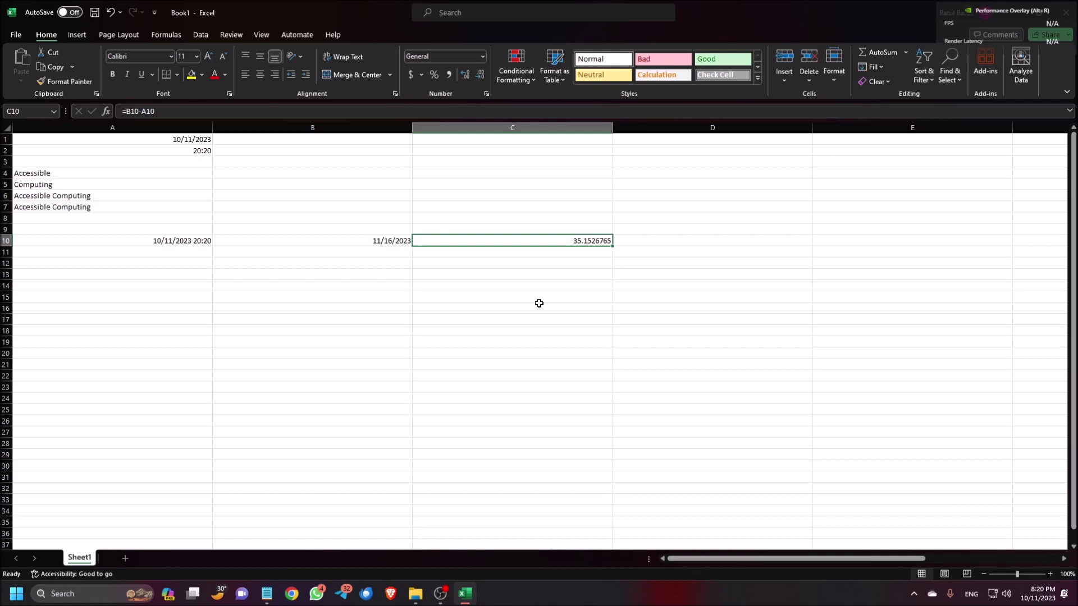
pyautogui.press('F2')
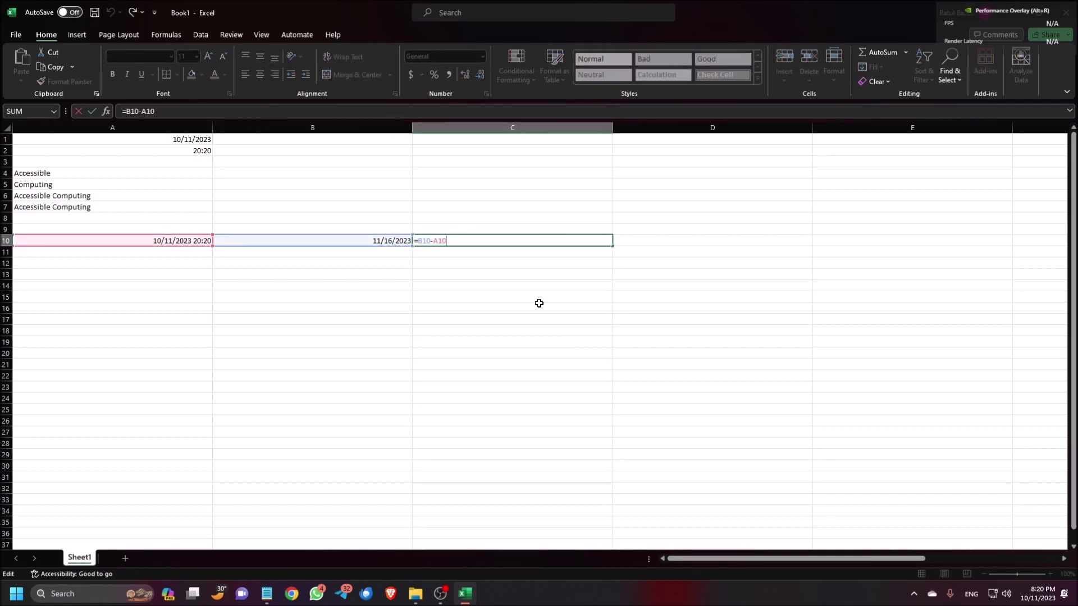
pyautogui.hotkey('ctrl', 'Return')
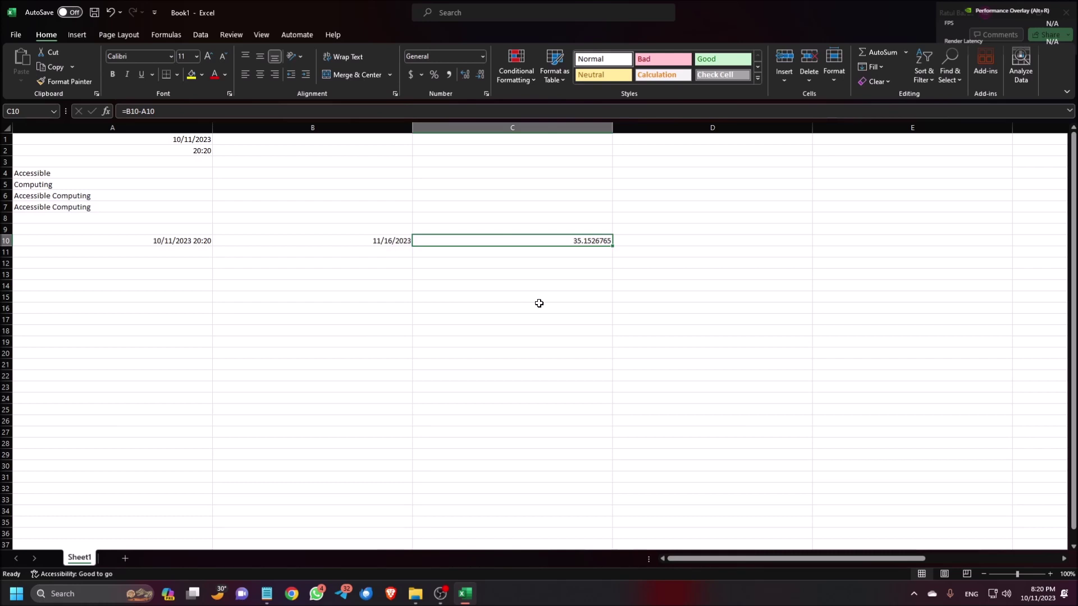
# Format the date difference in cell C10 as a Number without decimal places.
pyautogui.hotkey('ctrl', '1')
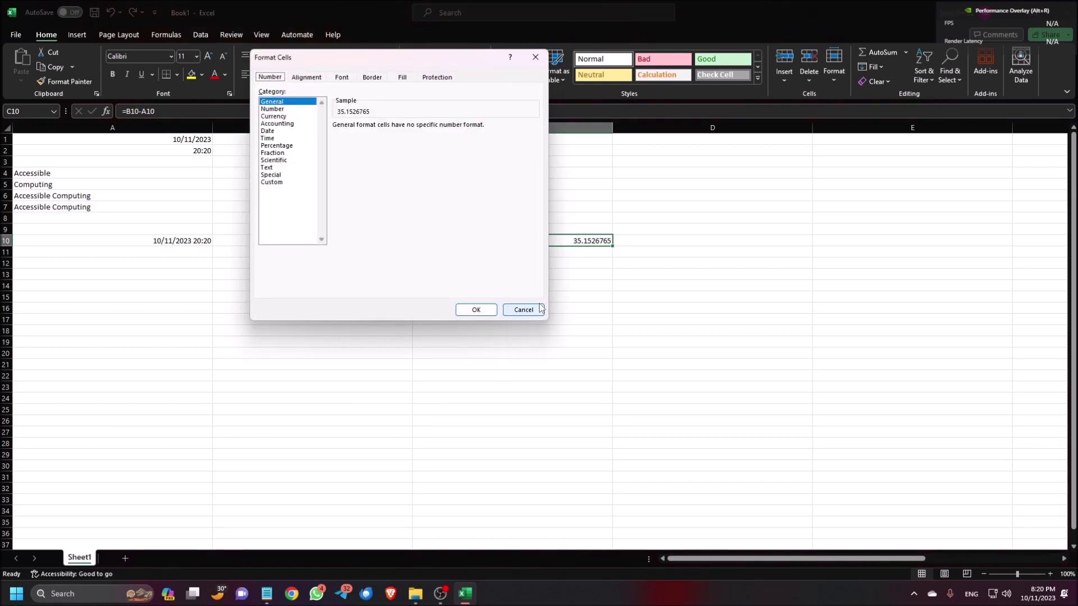
pyautogui.press('Tab')
pyautogui.press('Down')
pyautogui.press('Up')
pyautogui.press('Down')
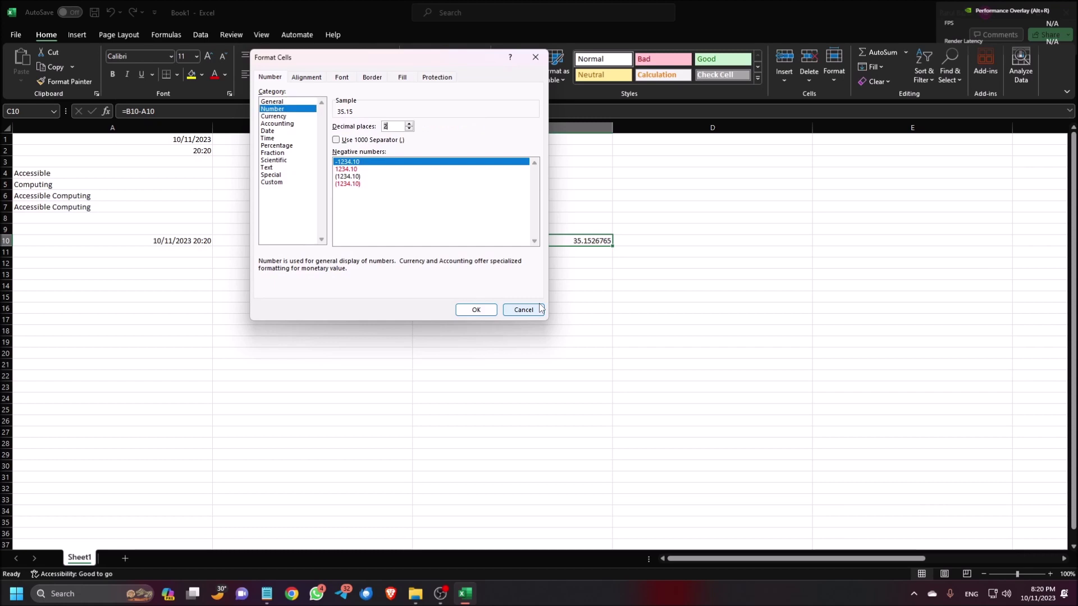
pyautogui.press('BackSpace')
pyautogui.press('Tab')
pyautogui.press('Tab')
pyautogui.press('Tab')
pyautogui.press('Return')
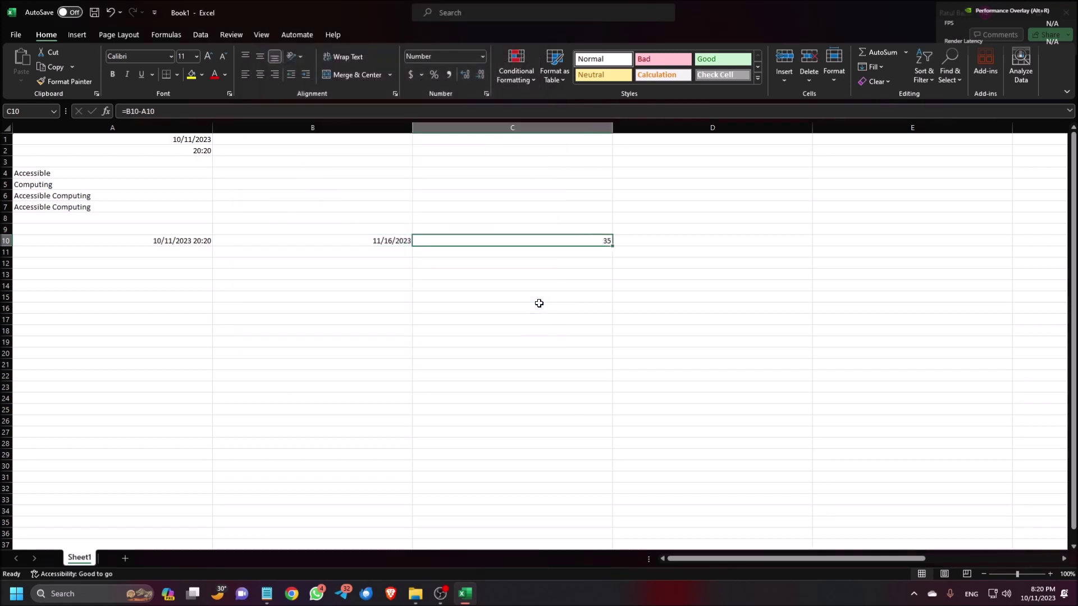